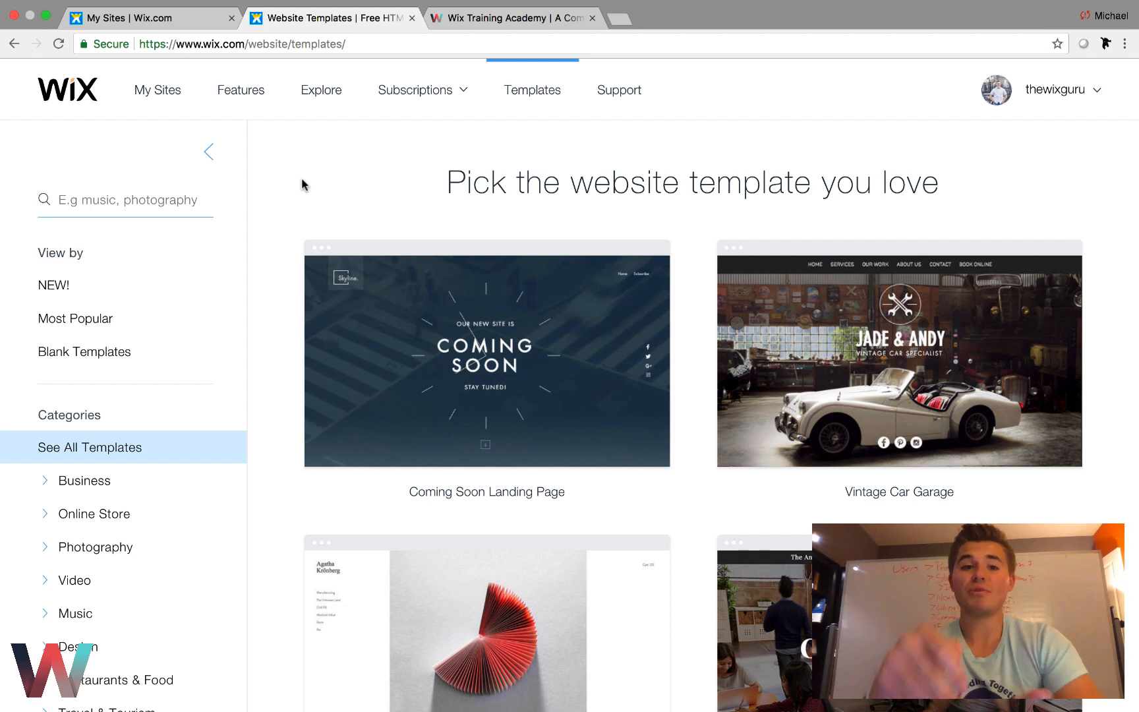
# Open the Start from Scratch blank template in the website editor and close the templates tab
pyautogui.click(99, 355)
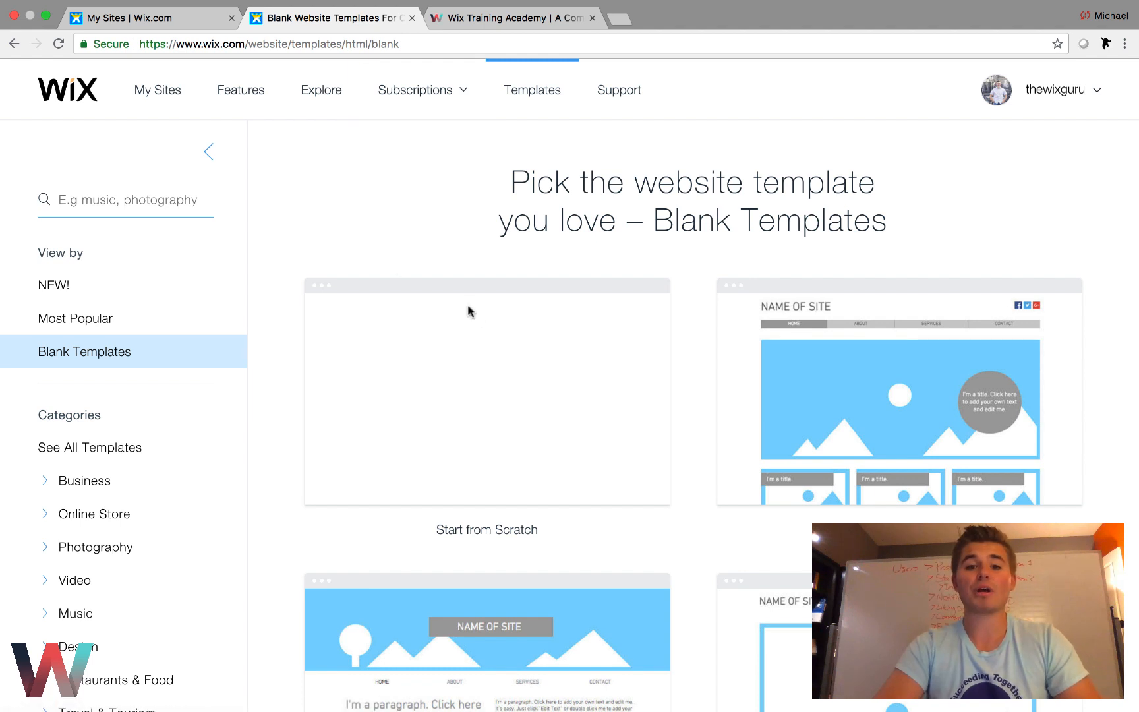
pyautogui.click(419, 381)
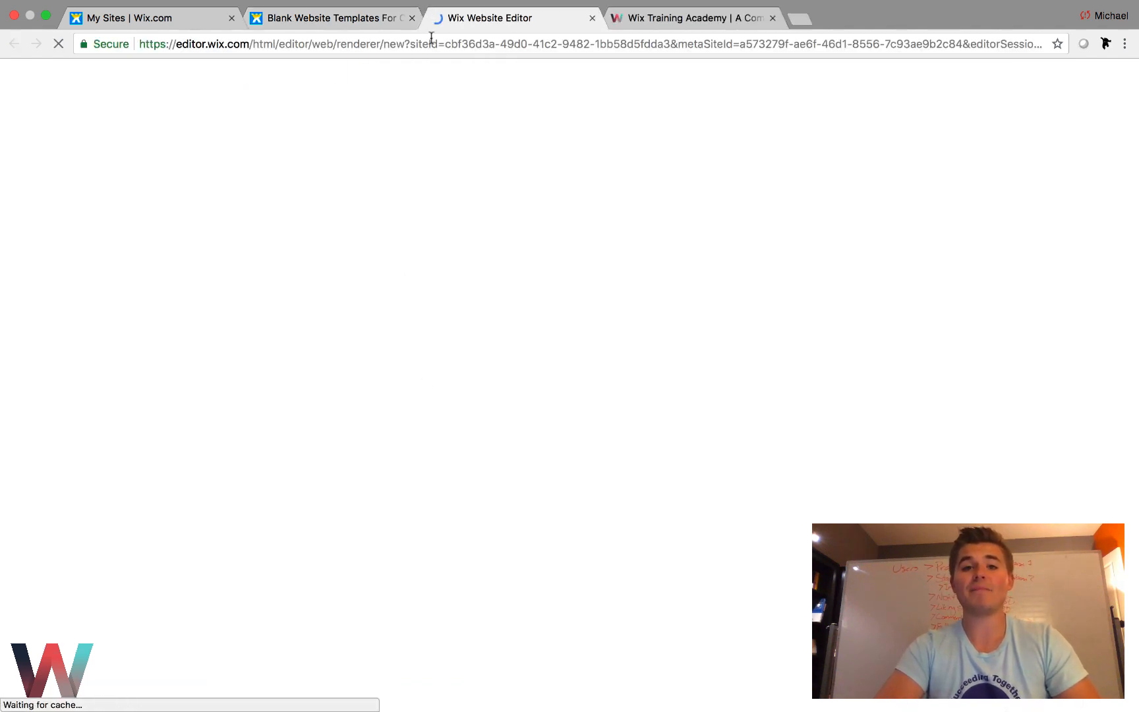
pyautogui.click(412, 17)
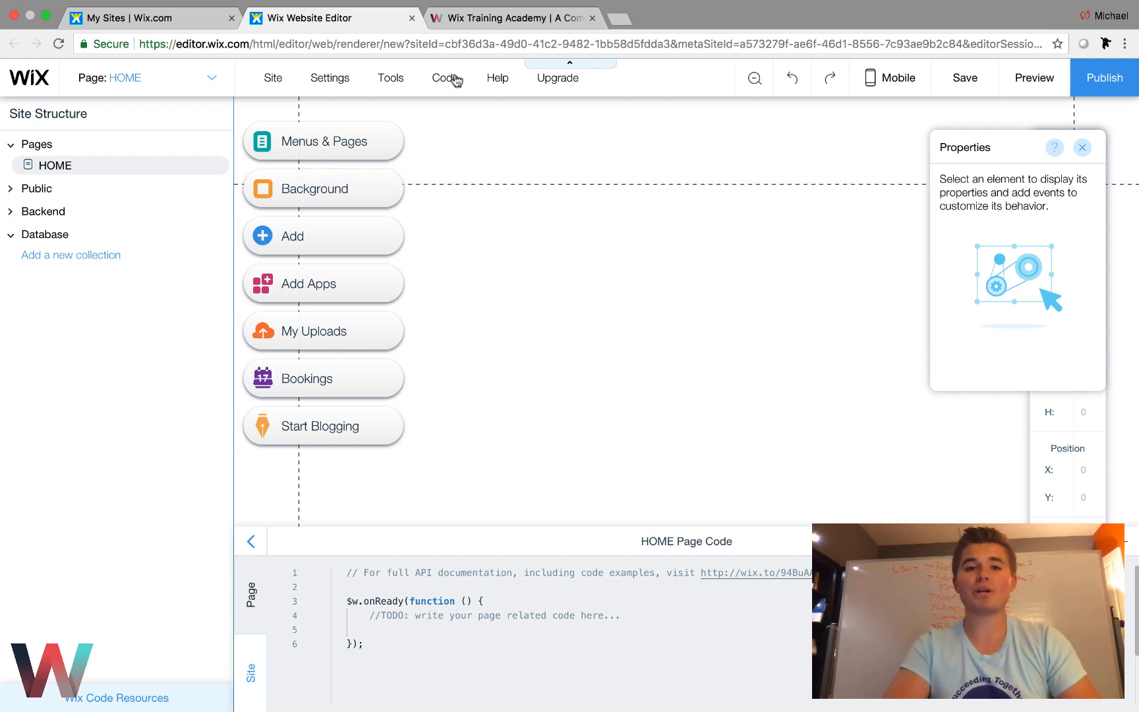
# Turn off the Wix Code developer tools for the blank site
pyautogui.moveTo(455, 89)
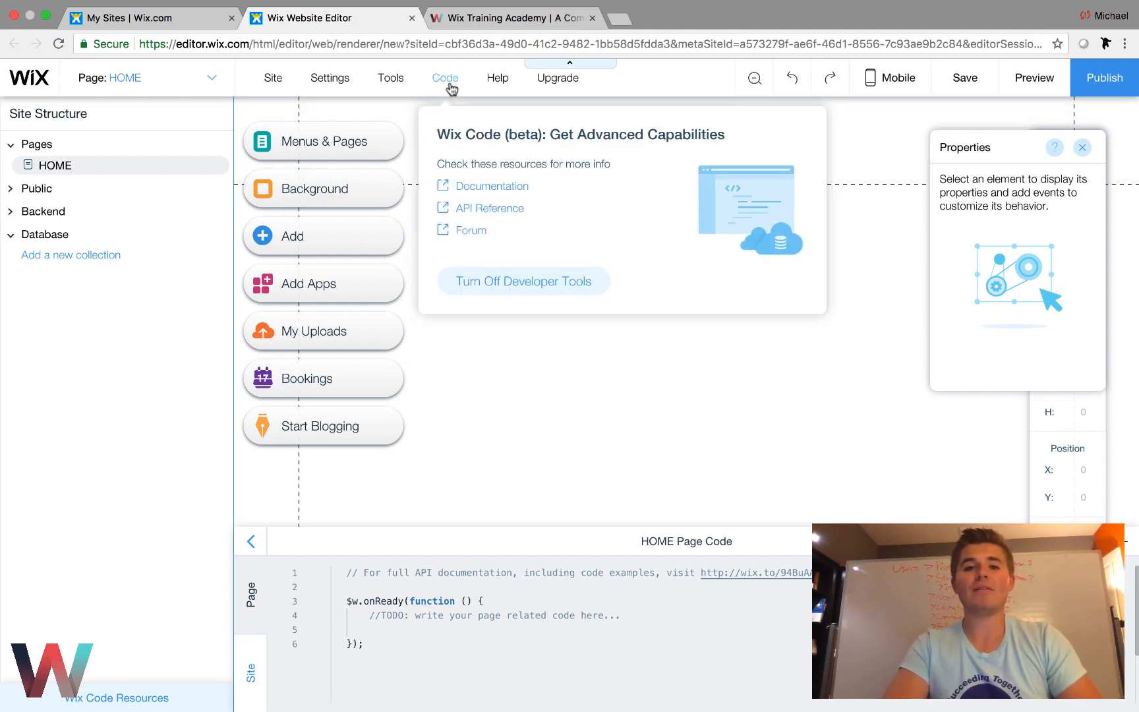
pyautogui.click(486, 284)
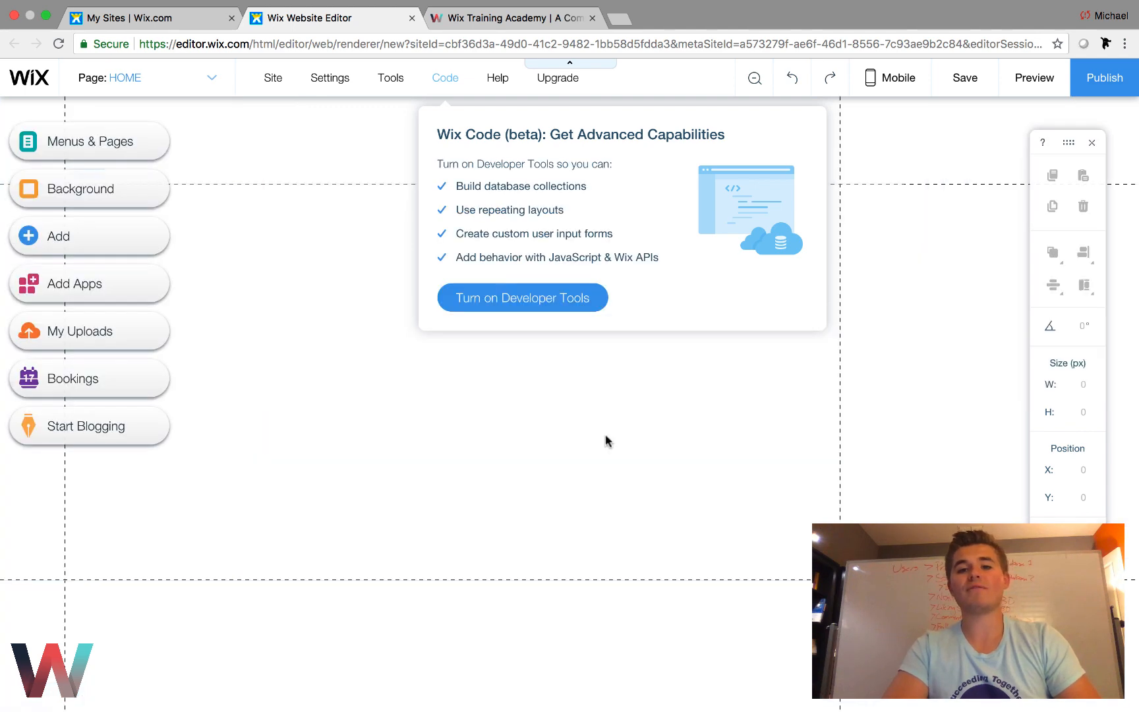
# Turn on the Wix Code developer tools for the blank site
pyautogui.moveTo(450, 83)
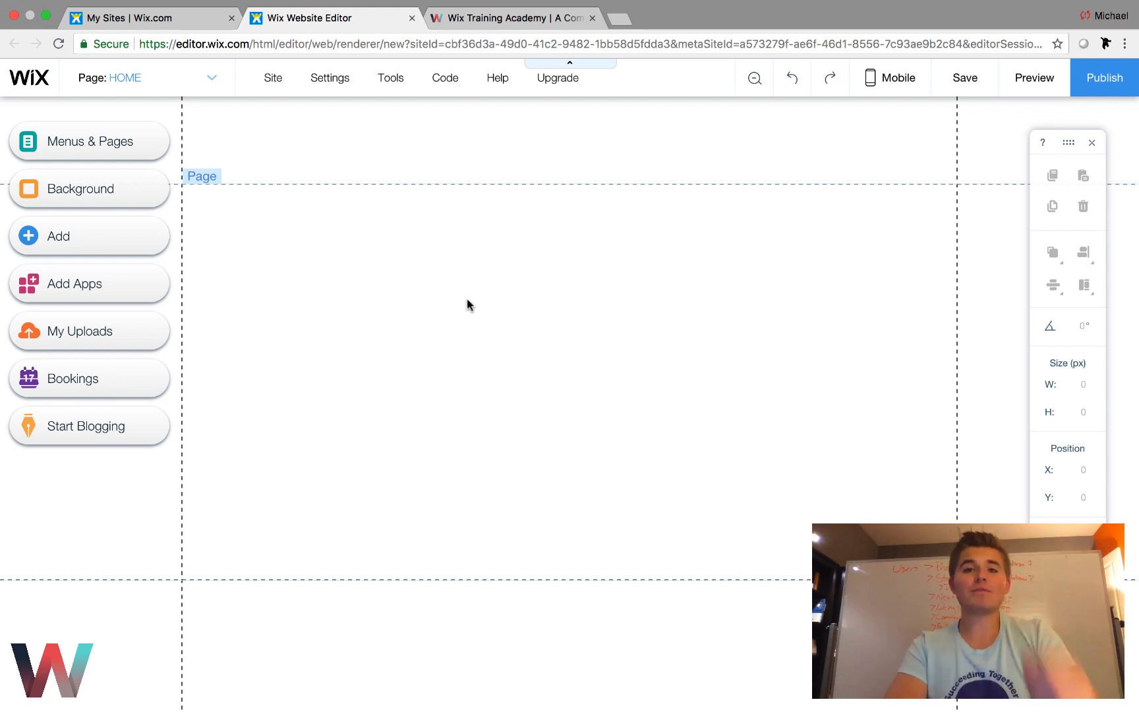
pyautogui.moveTo(443, 79)
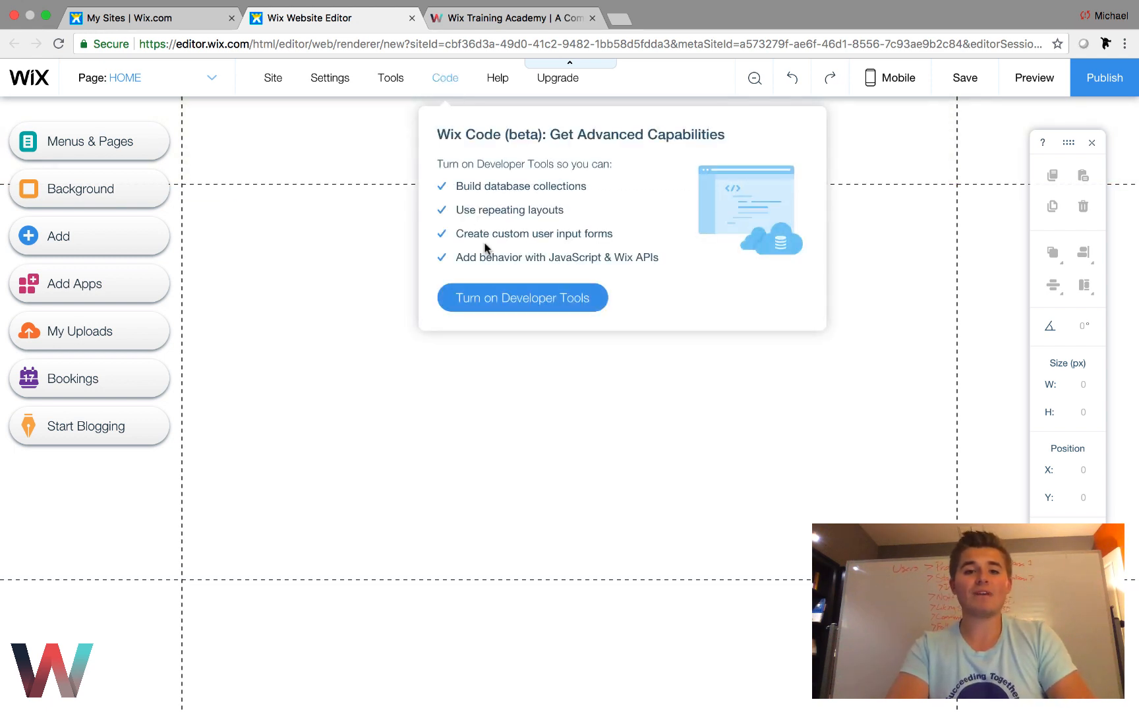
pyautogui.click(483, 300)
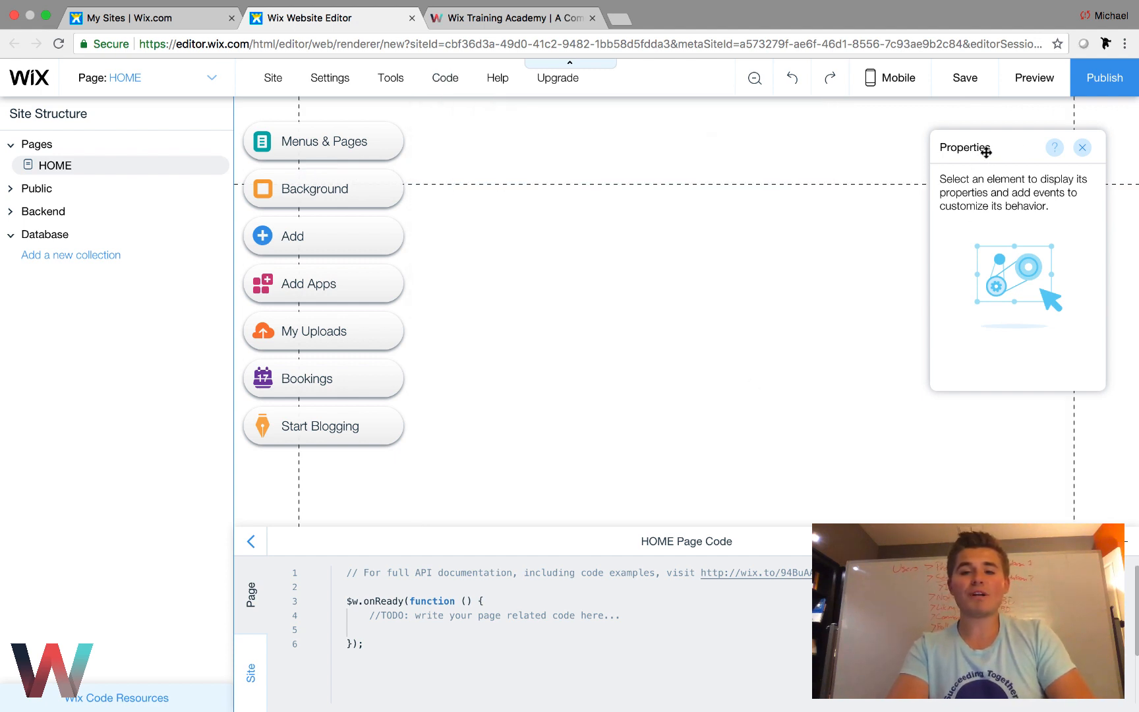
# Close the floating Properties panel and minimize the HOME page code editor
pyautogui.click(1082, 150)
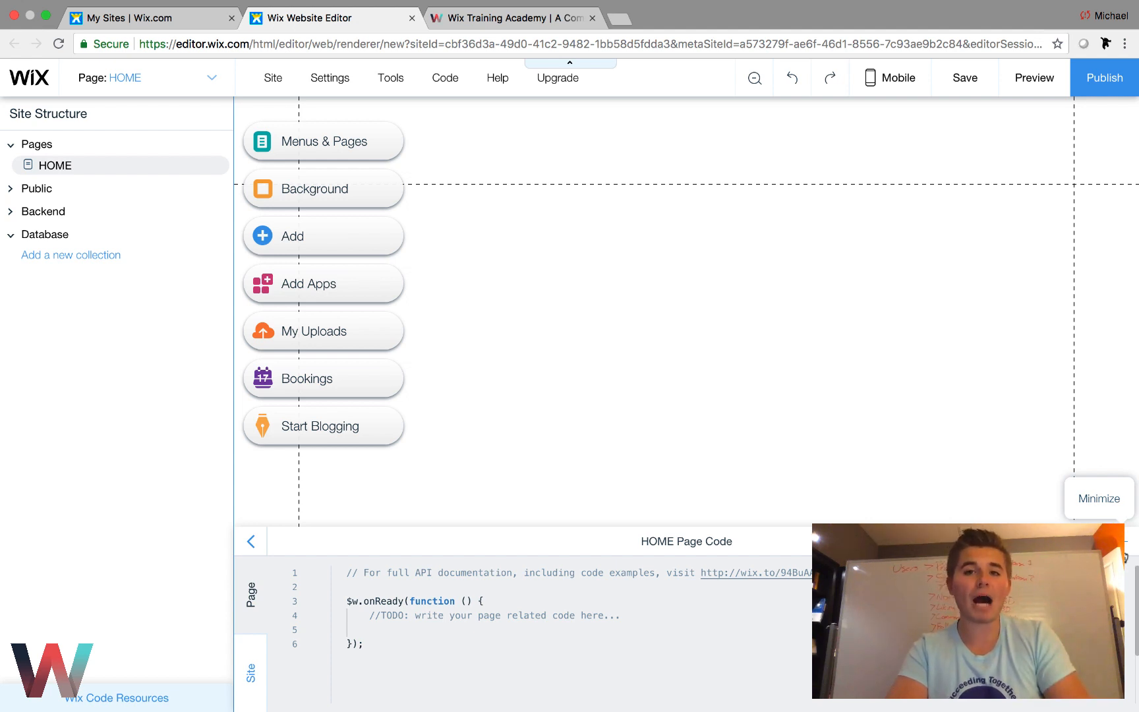
pyautogui.click(1125, 556)
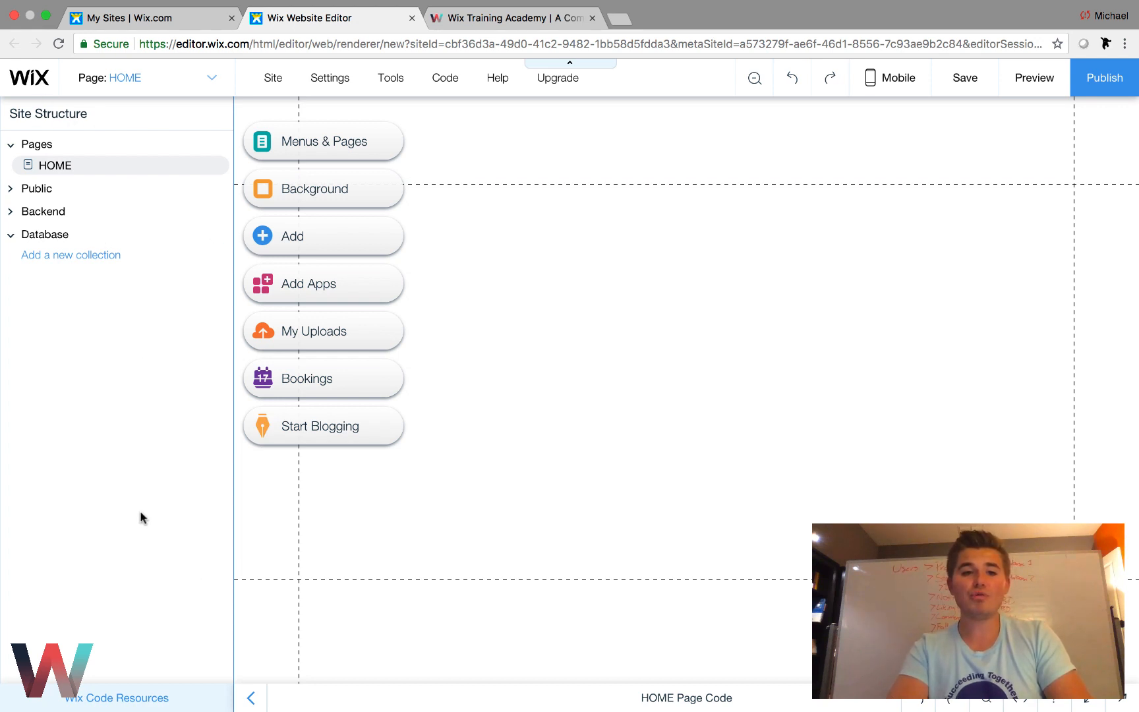
# Collapse the Site Structure sidebar and expand it again
pyautogui.click(251, 697)
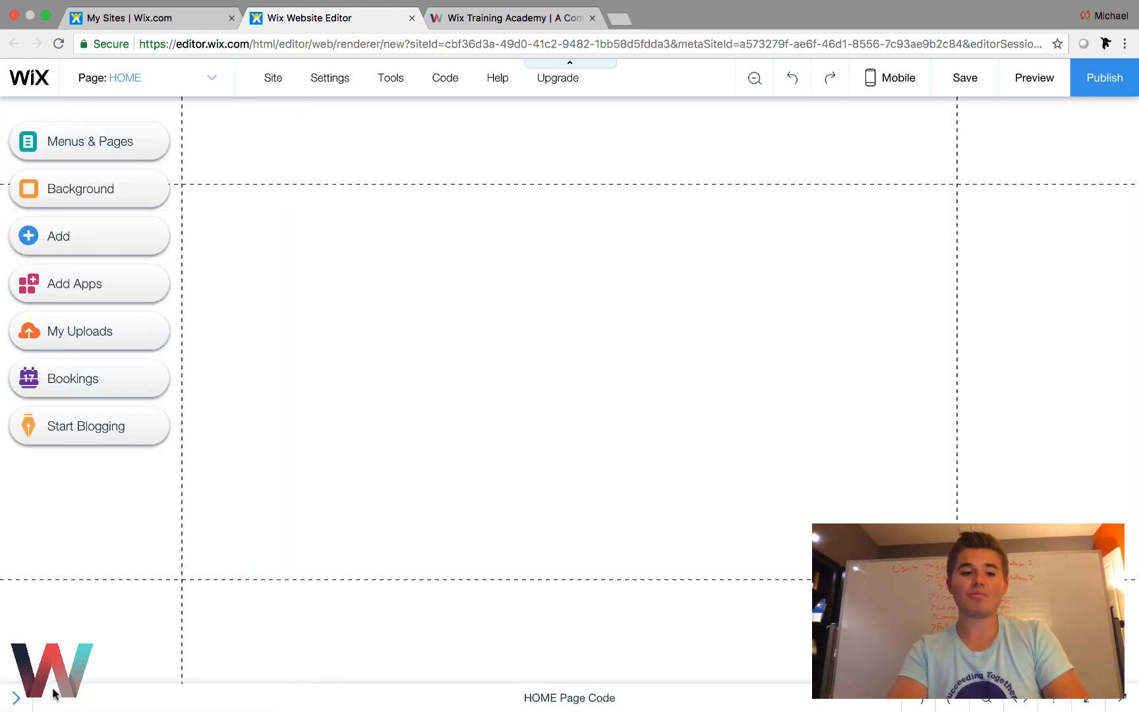
pyautogui.click(15, 699)
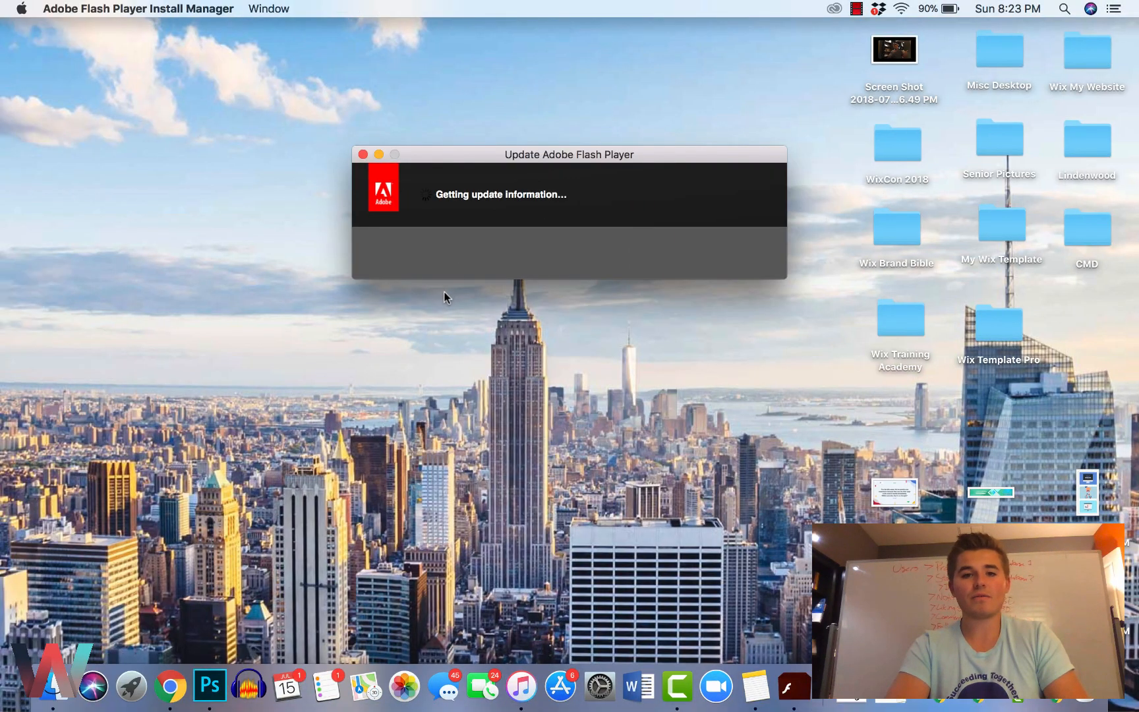
# Switch back to the Wix editor in Chrome and start creating a new database collection
pyautogui.click(428, 427)
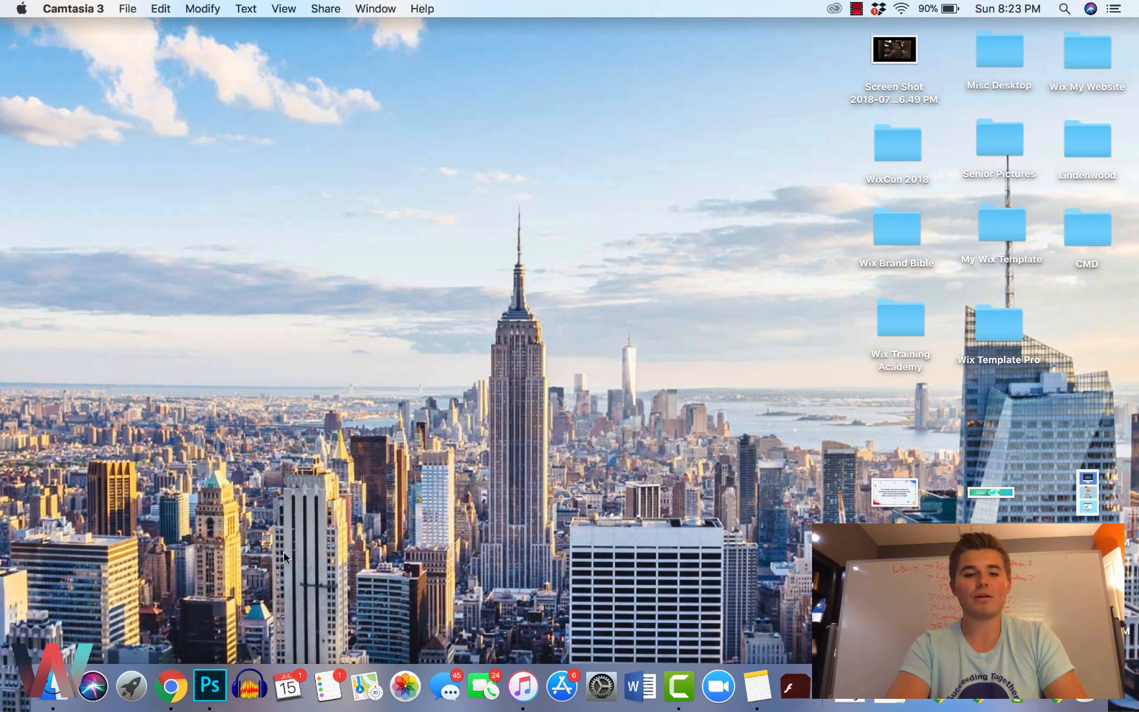
pyautogui.click(173, 688)
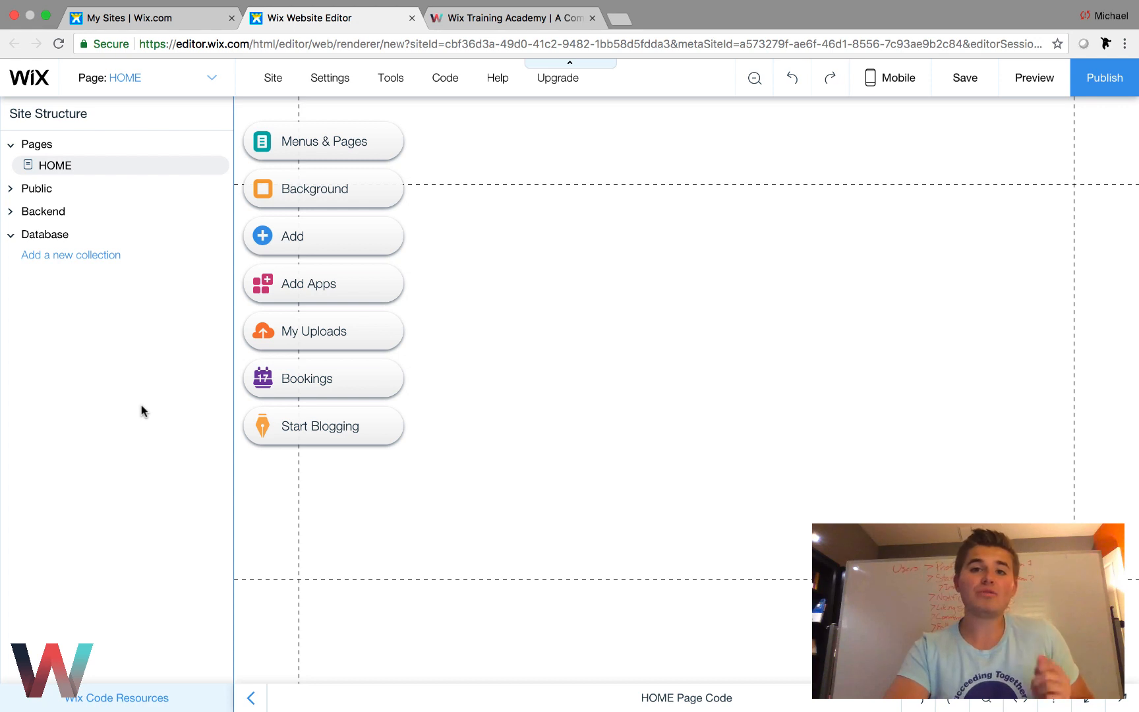
pyautogui.click(71, 255)
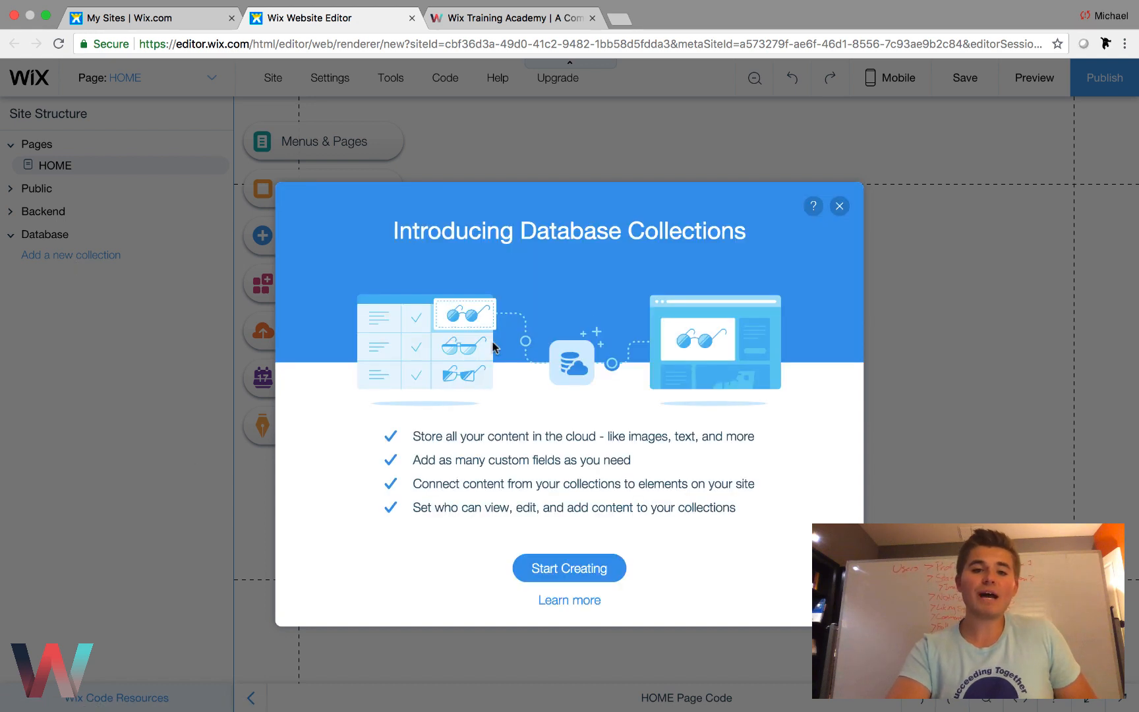
pyautogui.click(577, 567)
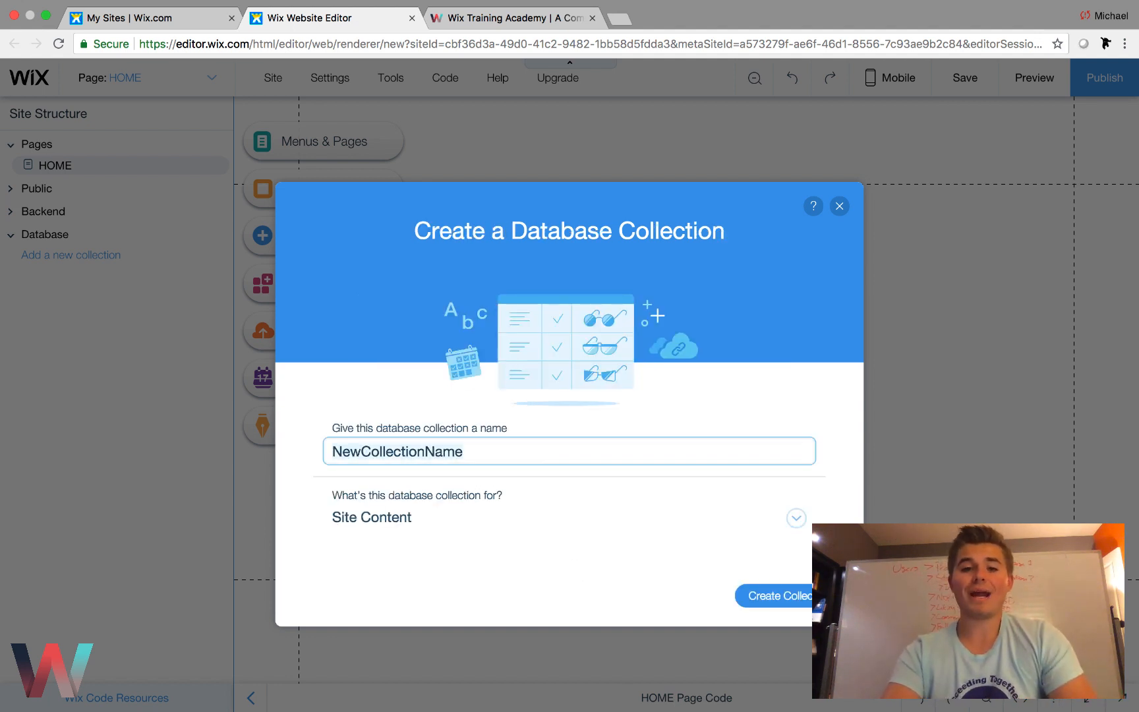
pyautogui.press('BackSpace')
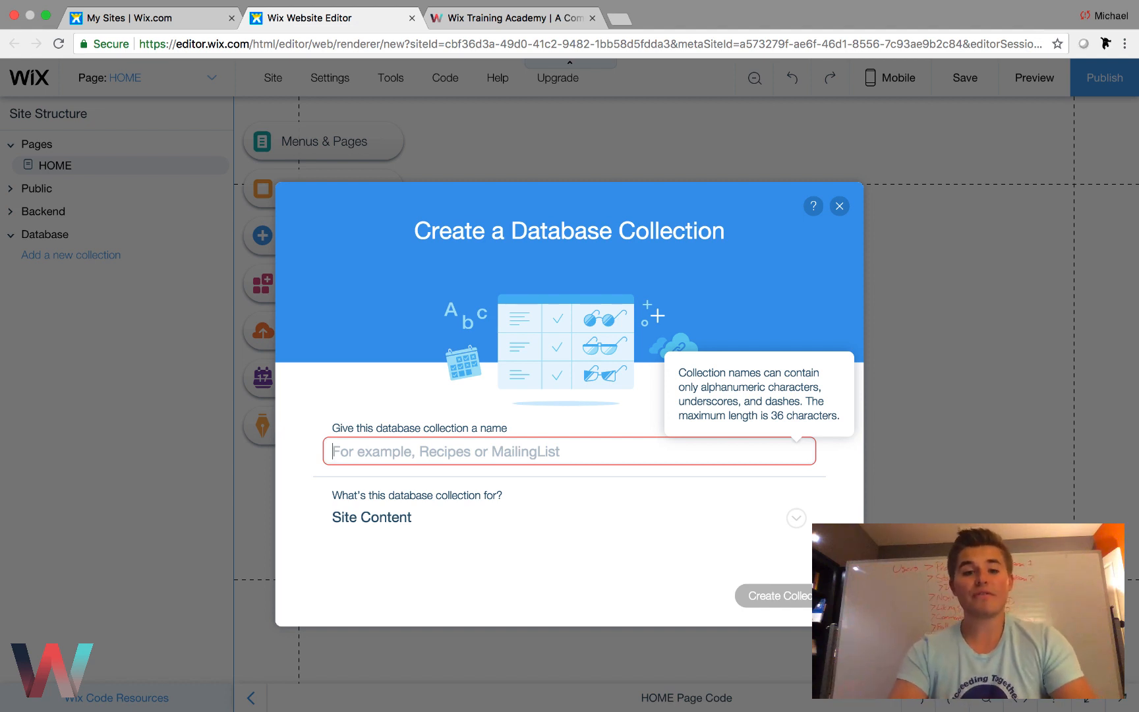
pyautogui.write('Pro')
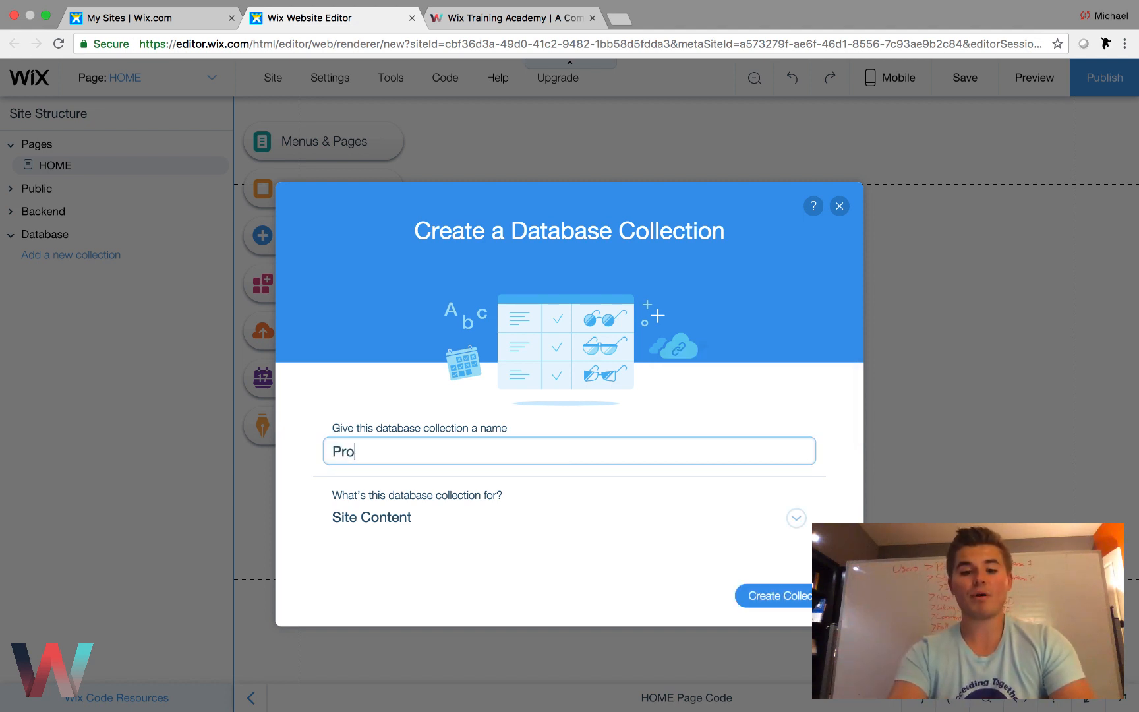
pyautogui.write('file')
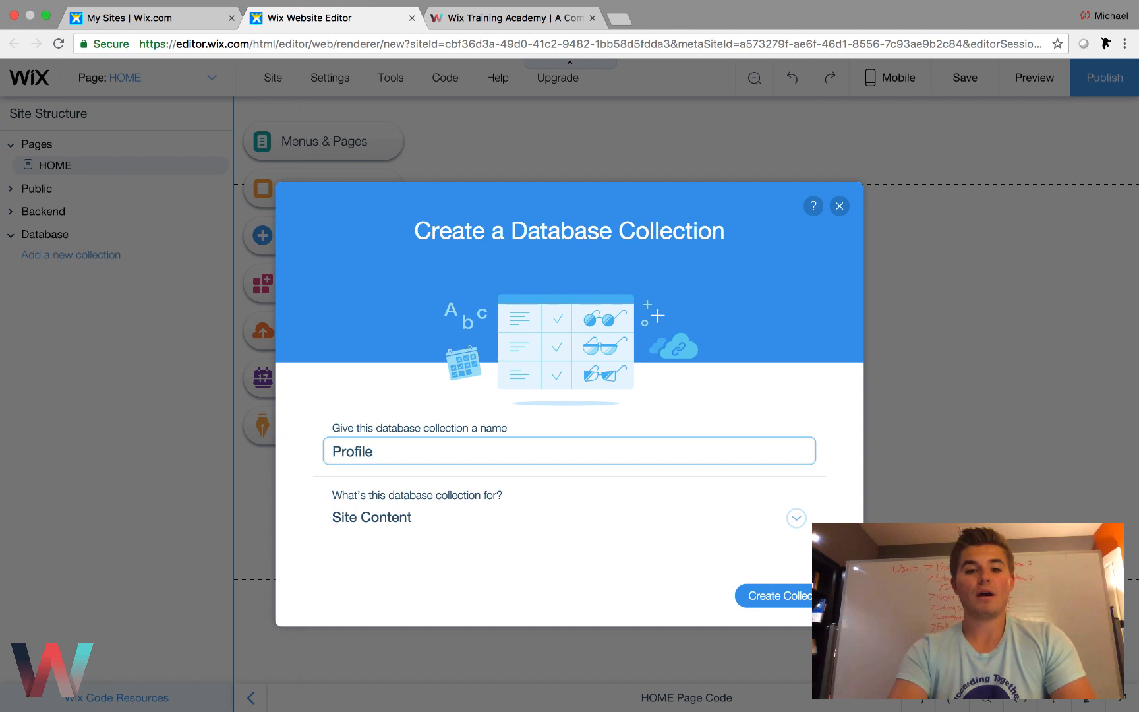
pyautogui.press('BackSpace')
pyautogui.press('BackSpace')
pyautogui.press('BackSpace')
pyautogui.press('BackSpace')
pyautogui.press('BackSpace')
pyautogui.press('BackSpace')
pyautogui.press('BackSpace')
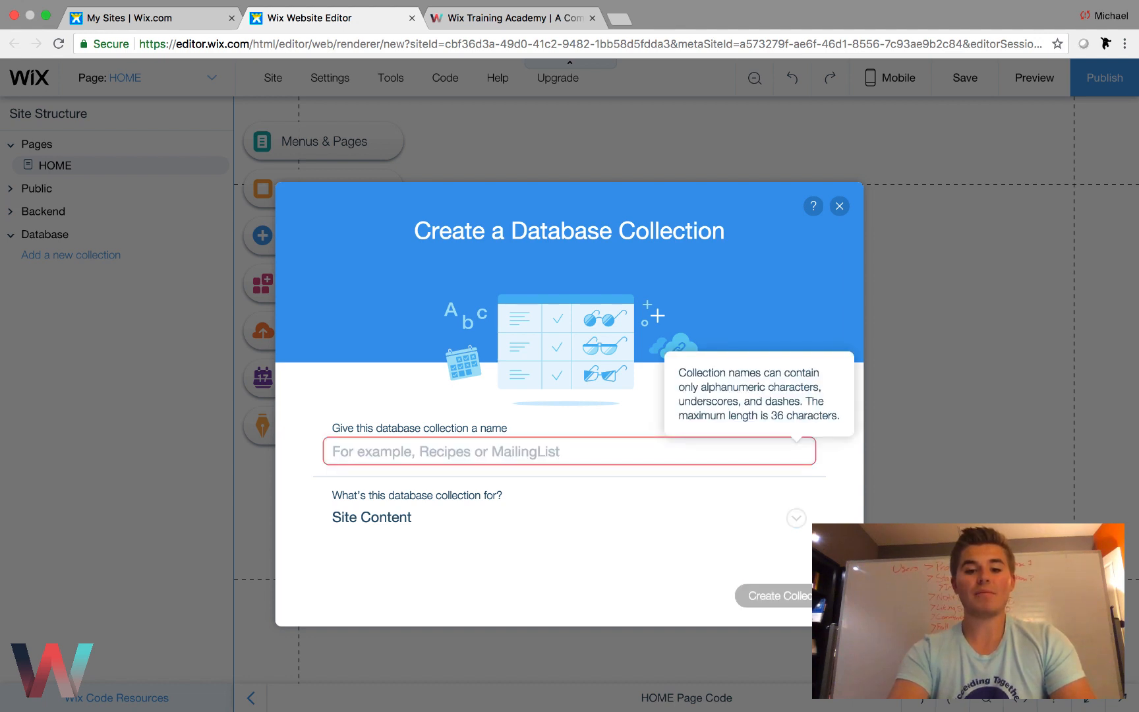
# Name the new database collection UserProfileData and set its purpose to Custom Use
pyautogui.write('UserPro')
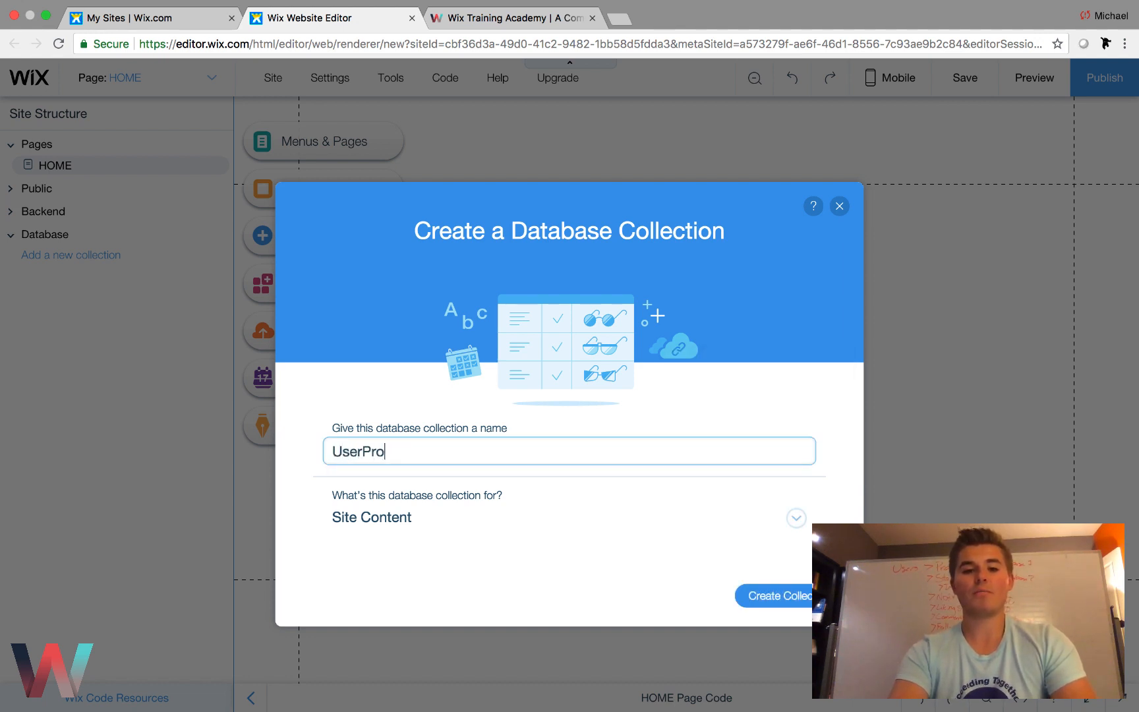
pyautogui.write('fileData')
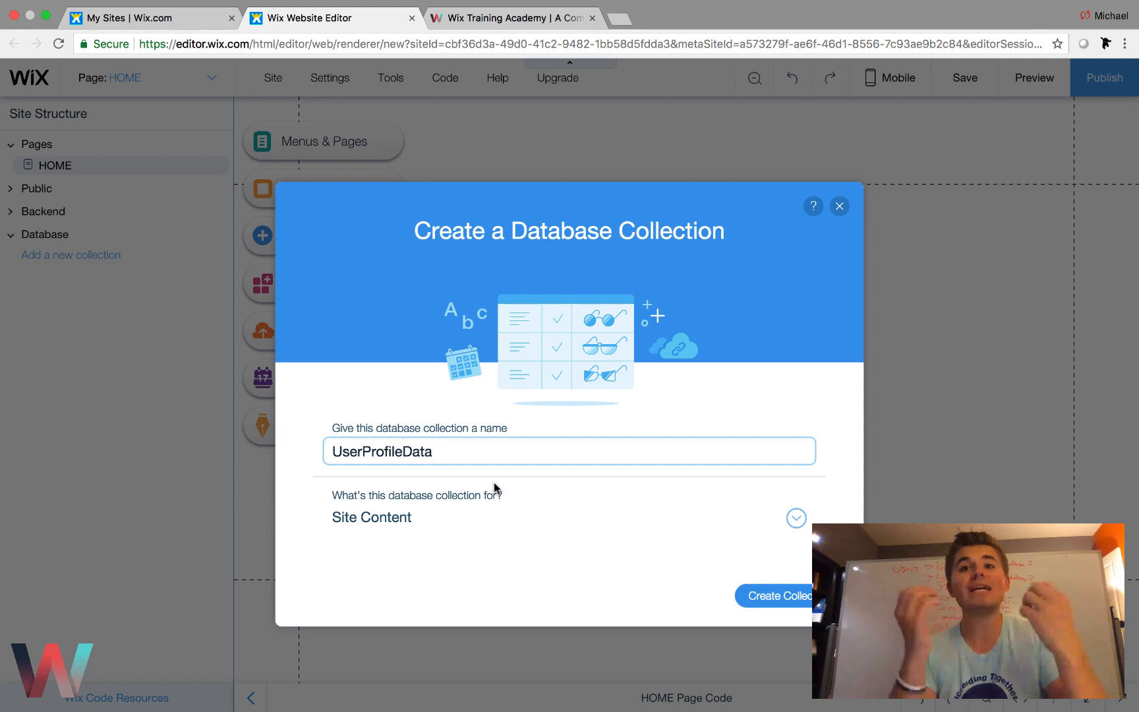
pyautogui.click(435, 530)
pyautogui.scroll(-5, 481, 566)
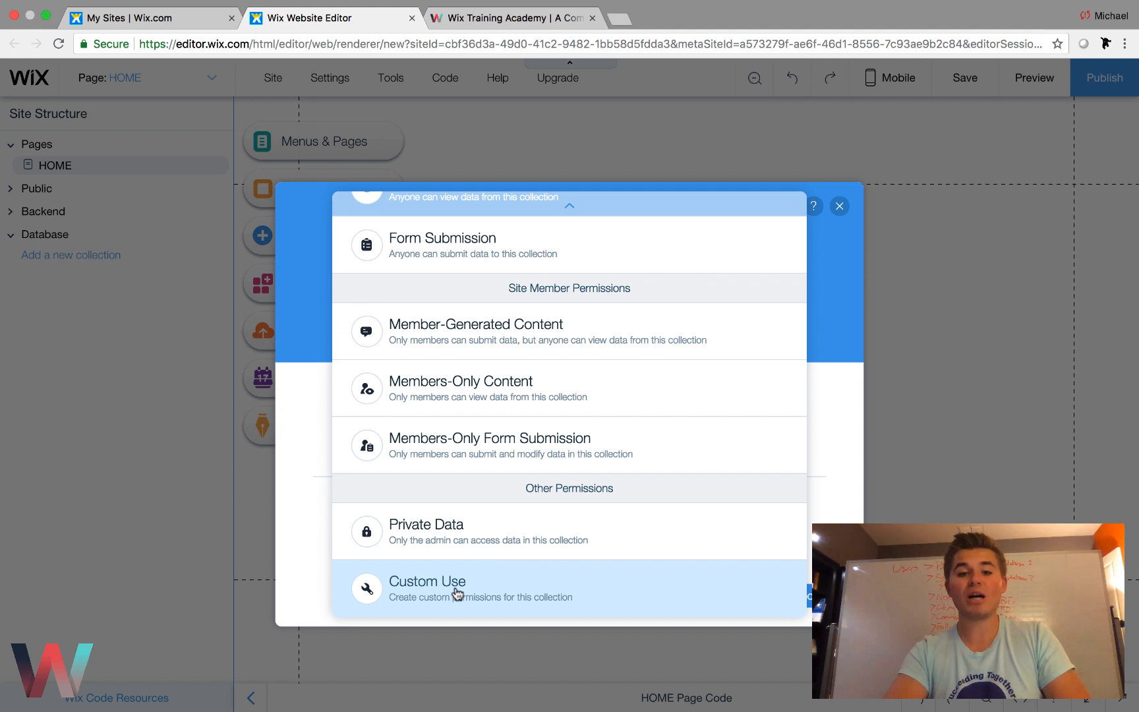
pyautogui.click(458, 593)
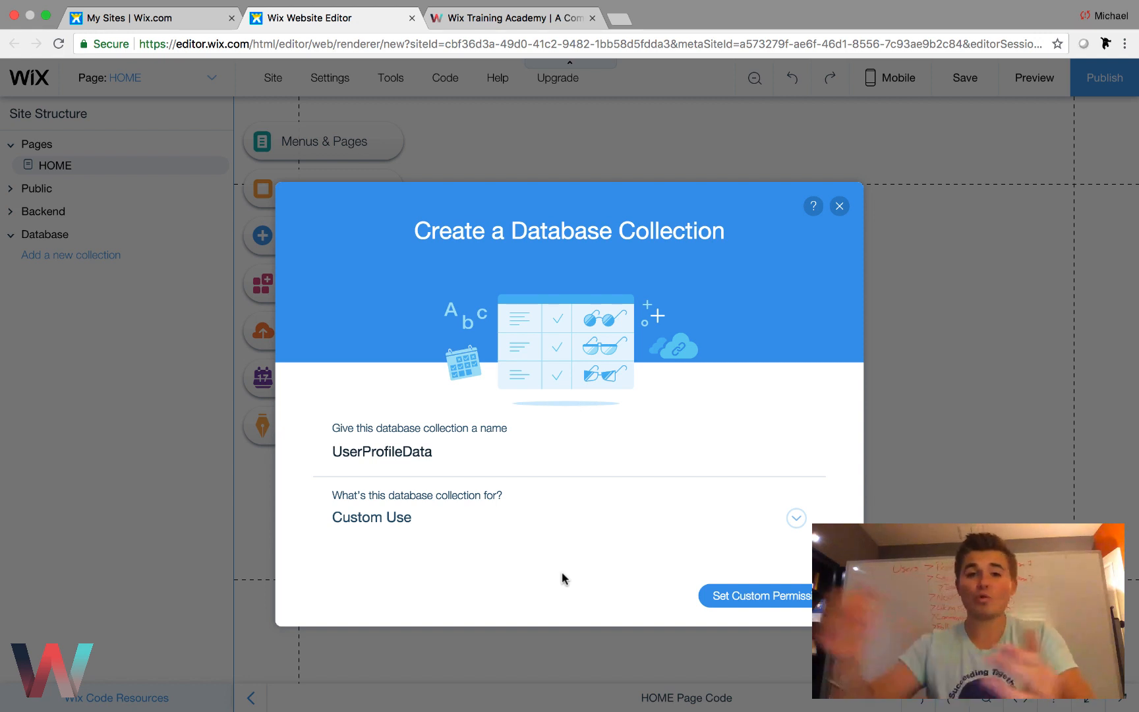
# Set the collection's custom permissions so that Anyone can read content and Site member can create content
pyautogui.click(761, 601)
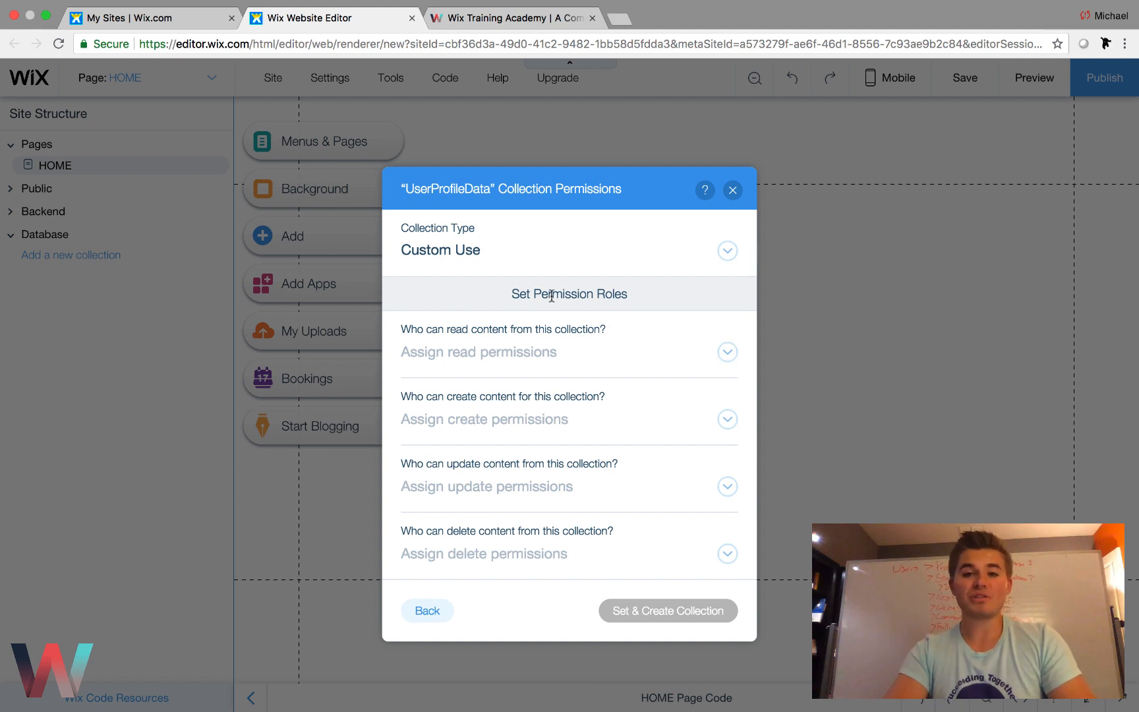
pyautogui.click(534, 360)
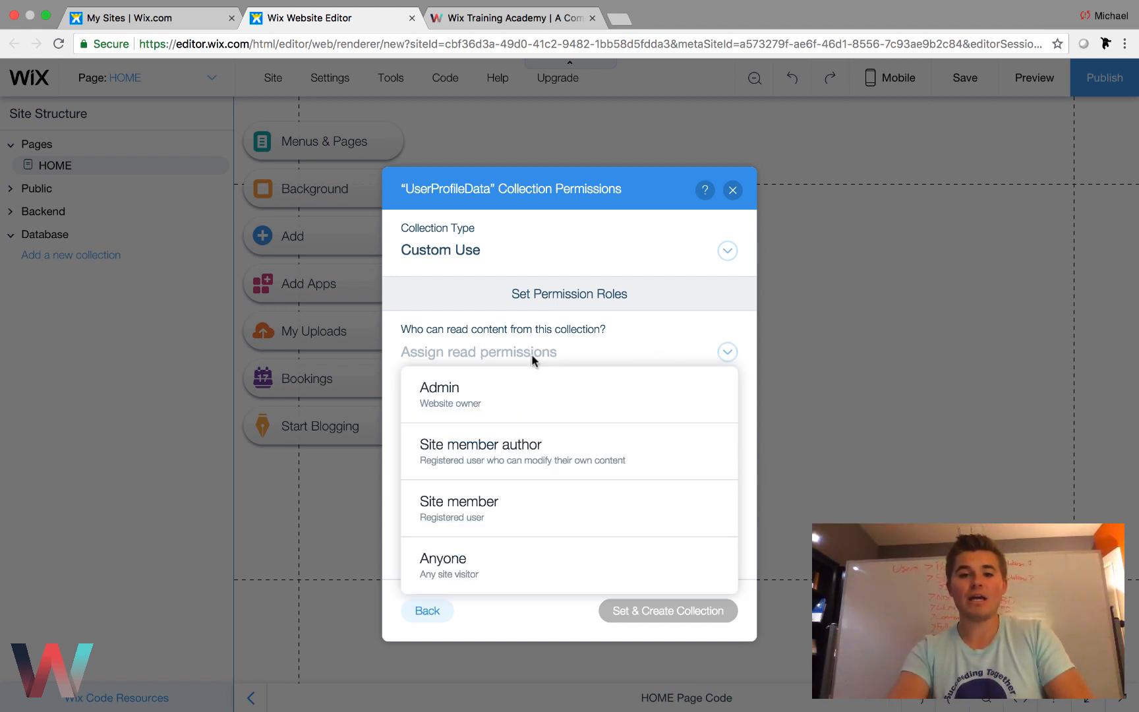
pyautogui.click(477, 569)
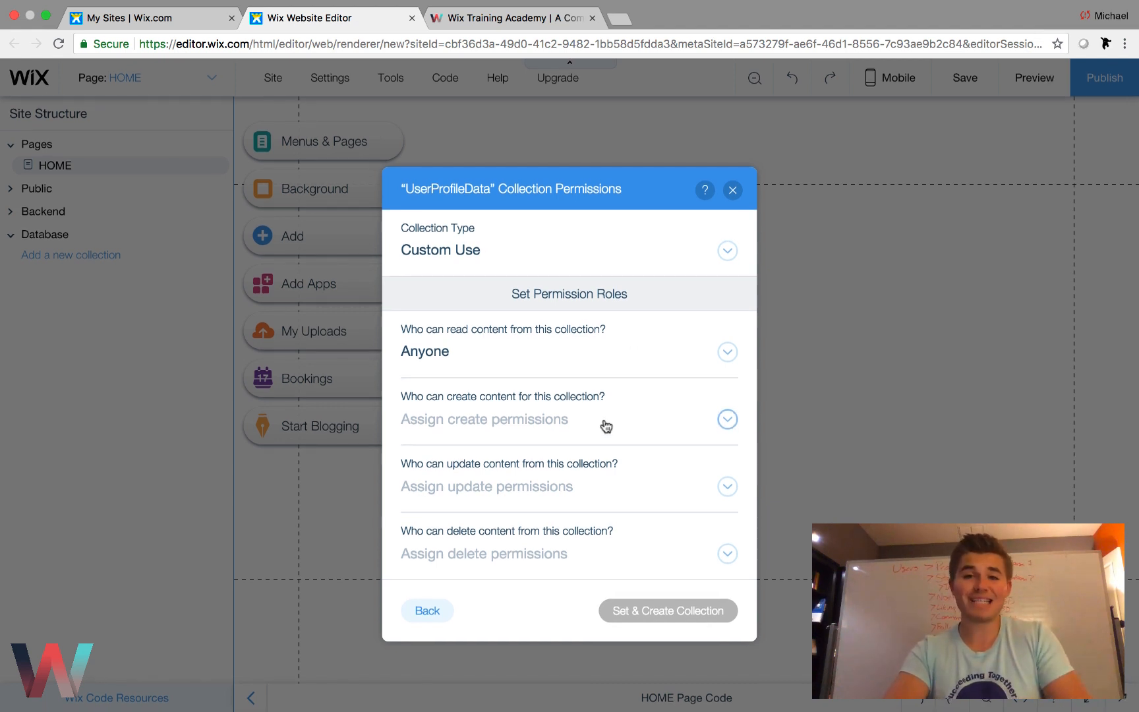
pyautogui.click(538, 432)
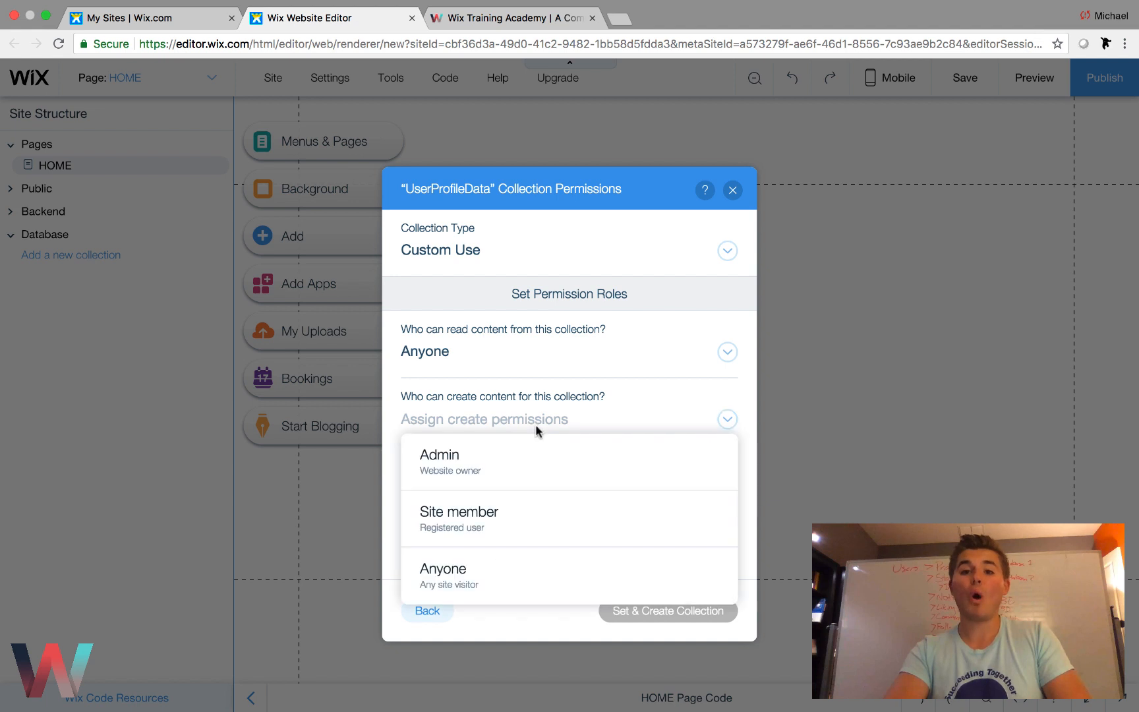
pyautogui.click(530, 527)
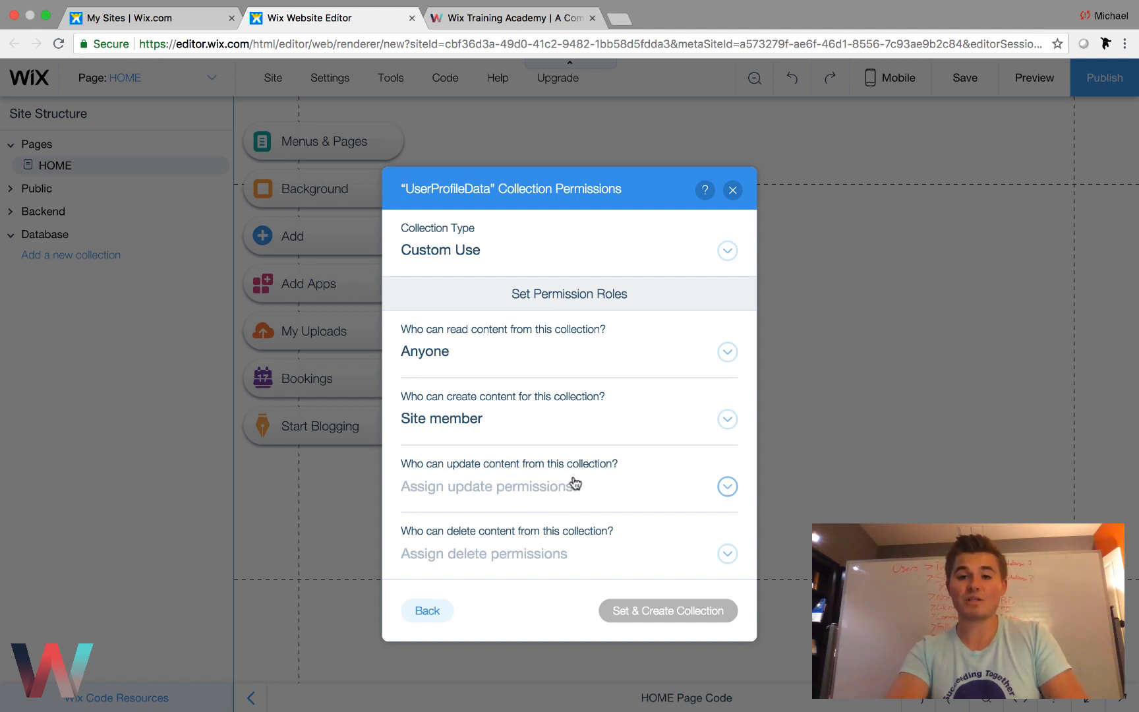
# Assign the update and delete permissions to Site member author and create the UserProfileData collection
pyautogui.click(560, 498)
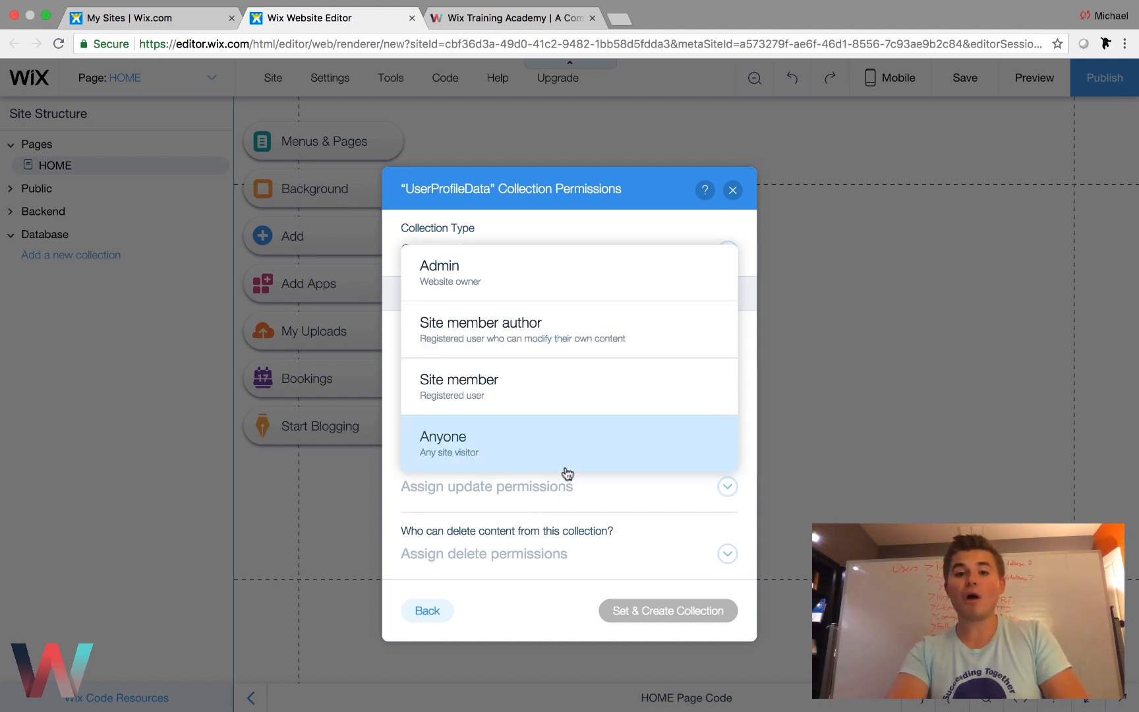
pyautogui.click(550, 356)
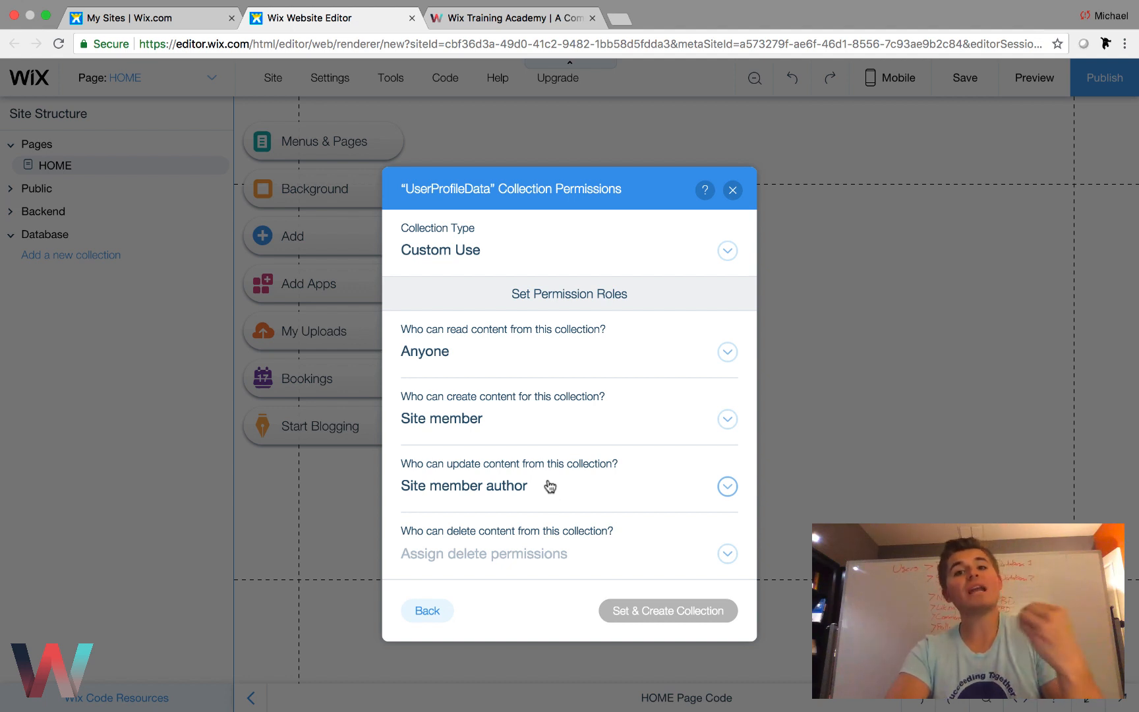
pyautogui.click(546, 552)
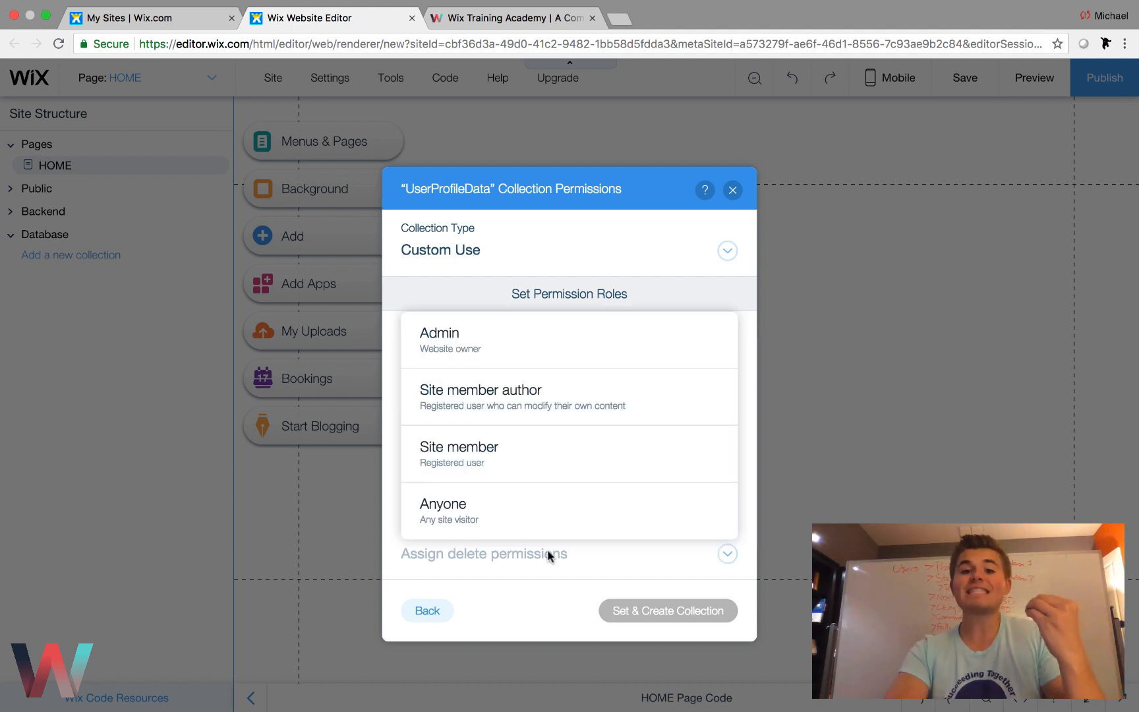
pyautogui.click(555, 409)
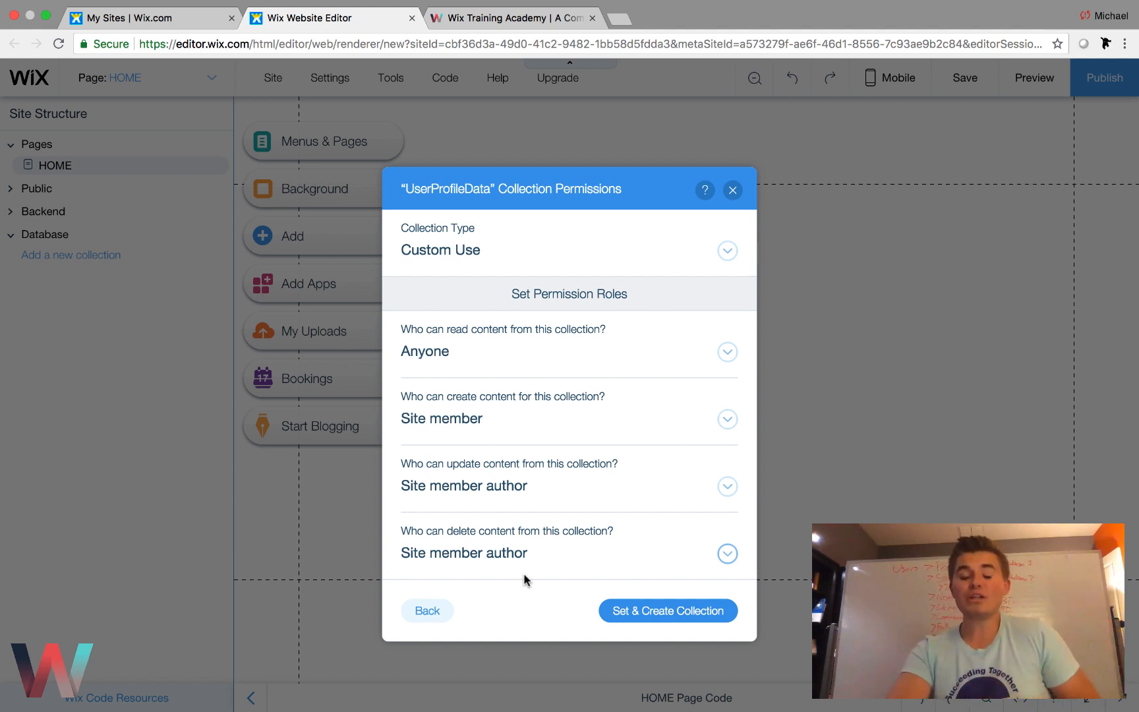
pyautogui.click(645, 618)
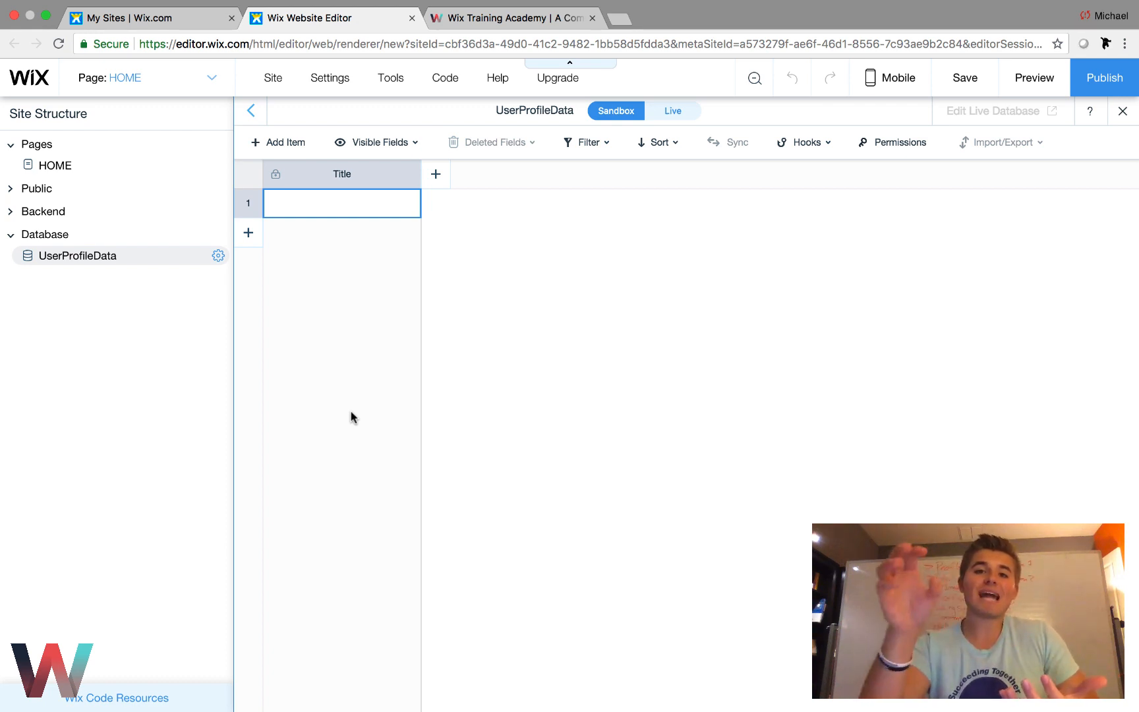
pyautogui.moveTo(173, 237)
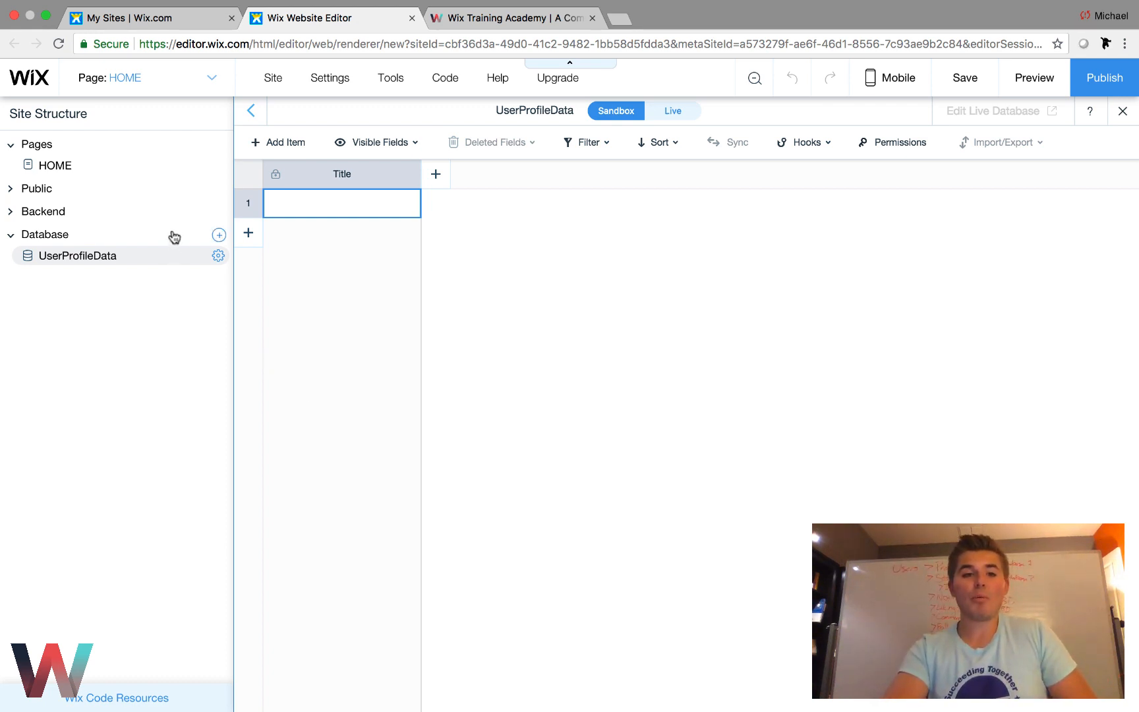
# Start another new database collection and name it UserStatuses
pyautogui.click(222, 240)
pyautogui.click(284, 243)
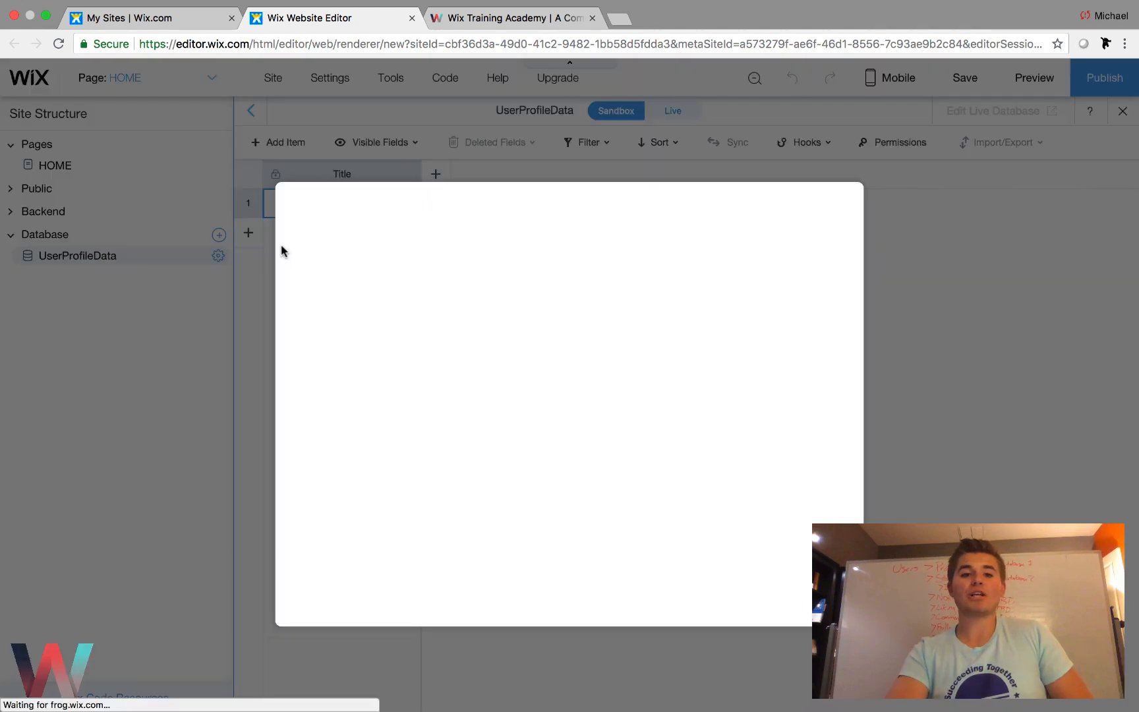
pyautogui.press('BackSpace')
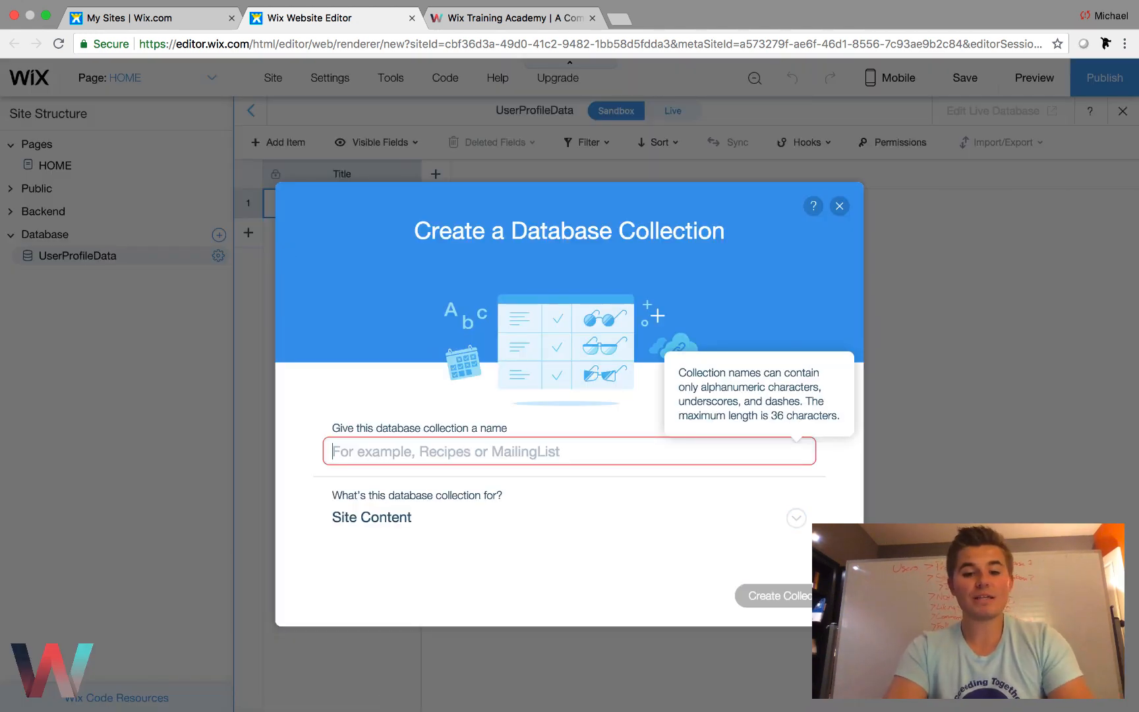
pyautogui.write('Us')
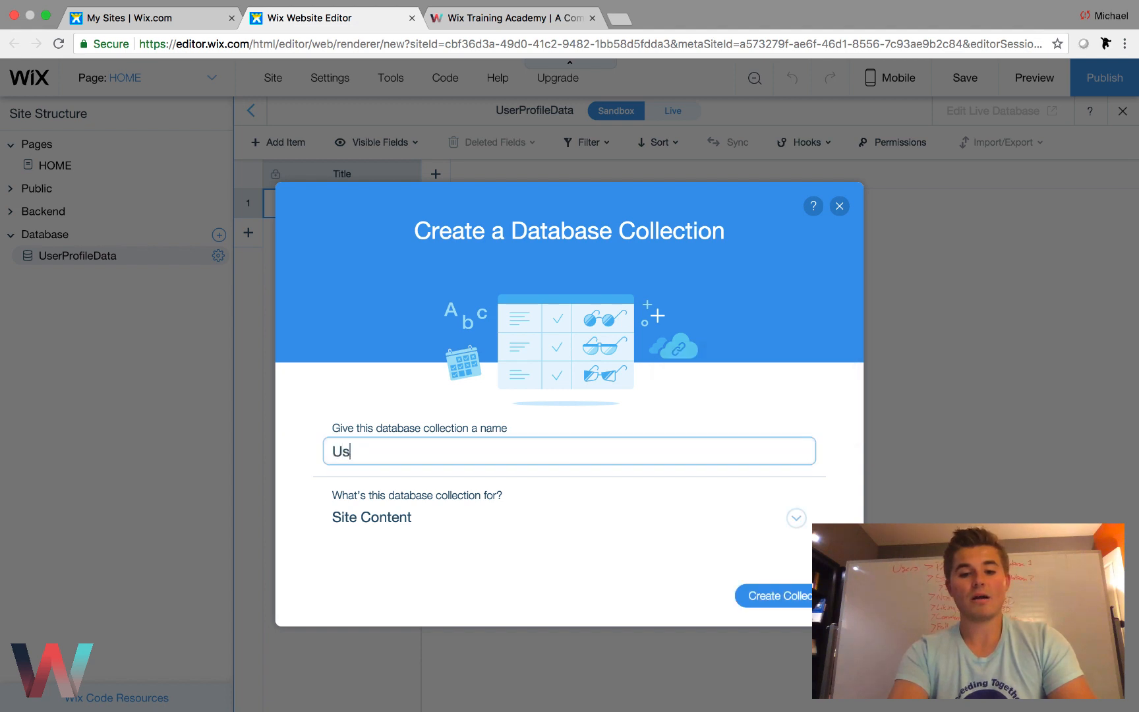
pyautogui.write('erStatuses')
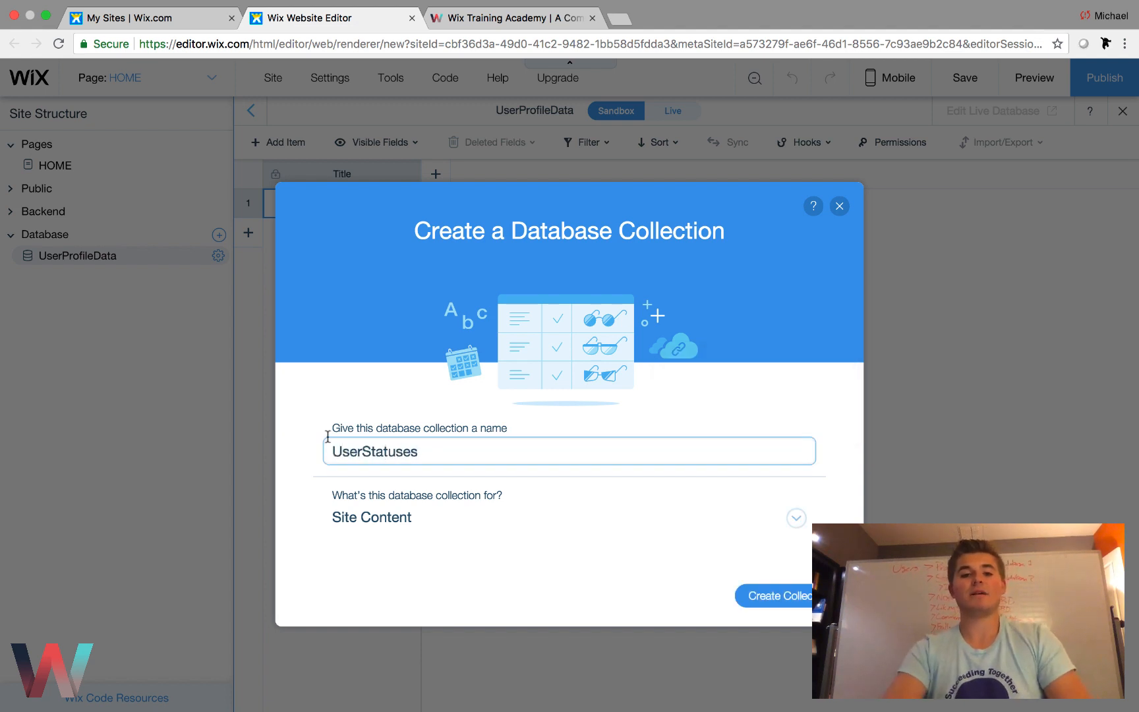
pyautogui.click(293, 442)
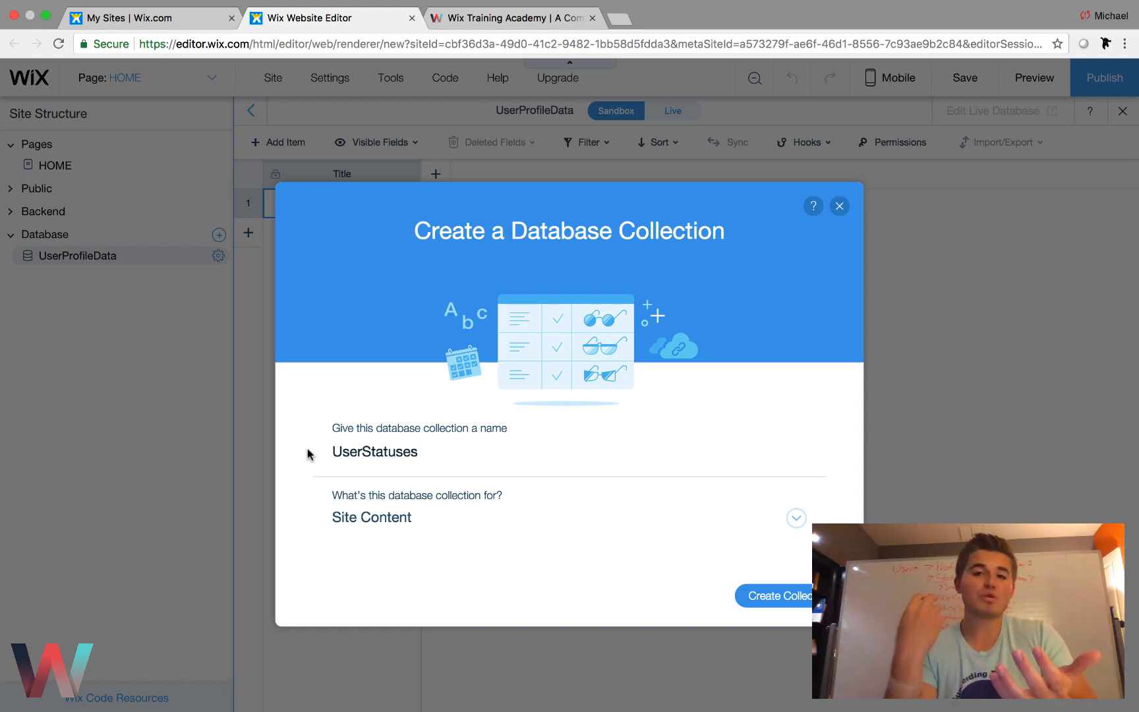
# Set the UserStatuses collection's purpose to Custom Use and proceed to its custom permissions
pyautogui.click(465, 521)
pyautogui.scroll(-3, 491, 549)
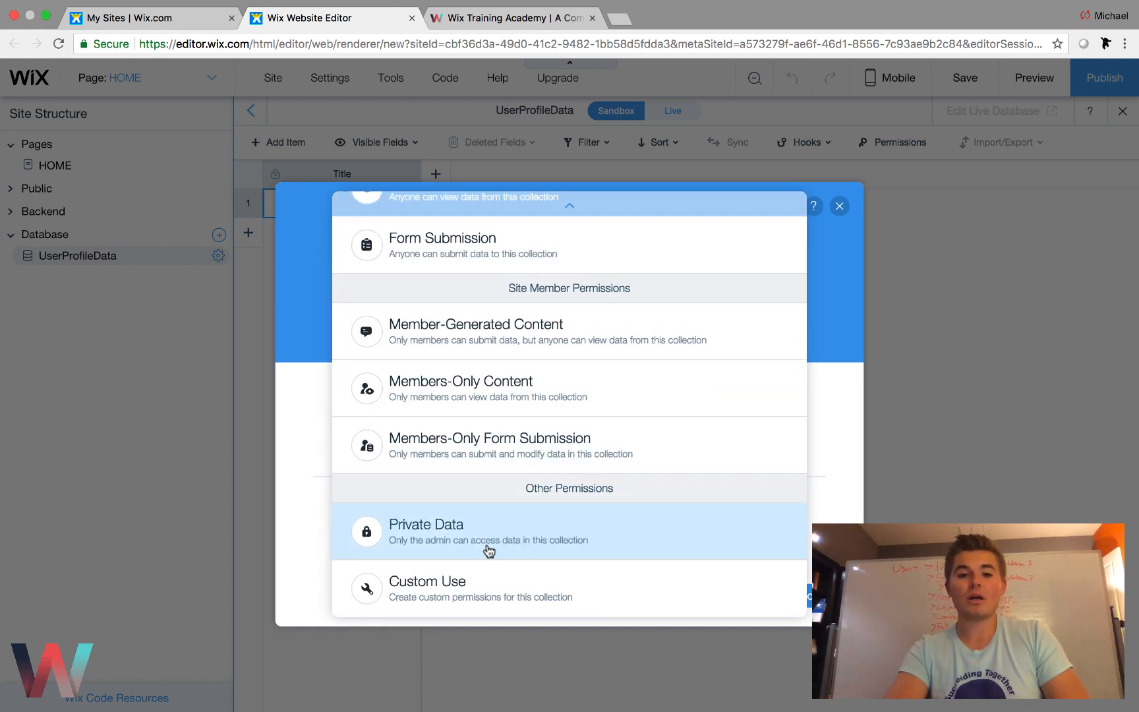
pyautogui.click(469, 586)
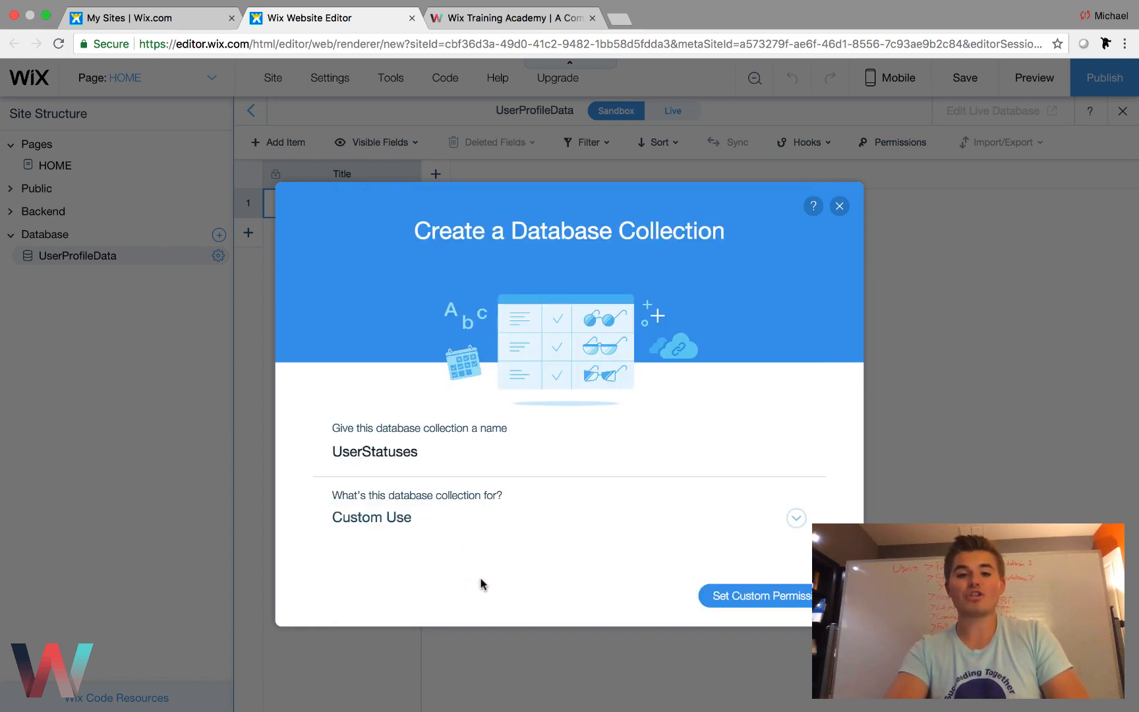
pyautogui.click(755, 597)
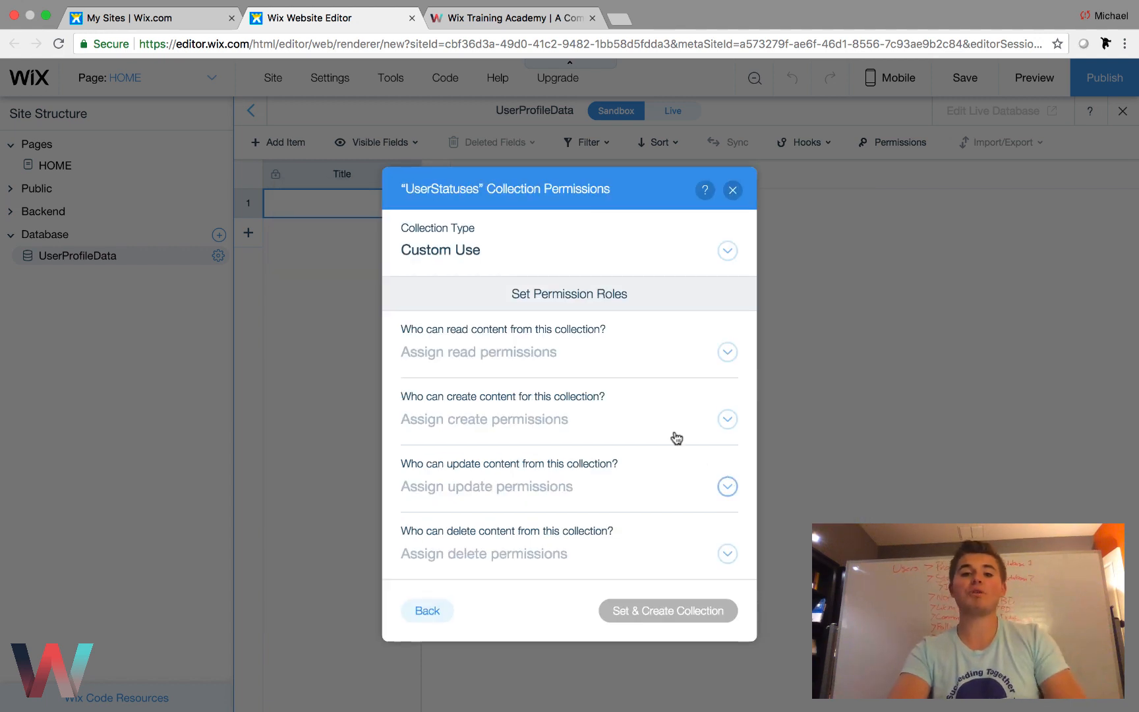
# Let Anyone read content from the UserStatuses collection and Site member create content for it
pyautogui.click(580, 363)
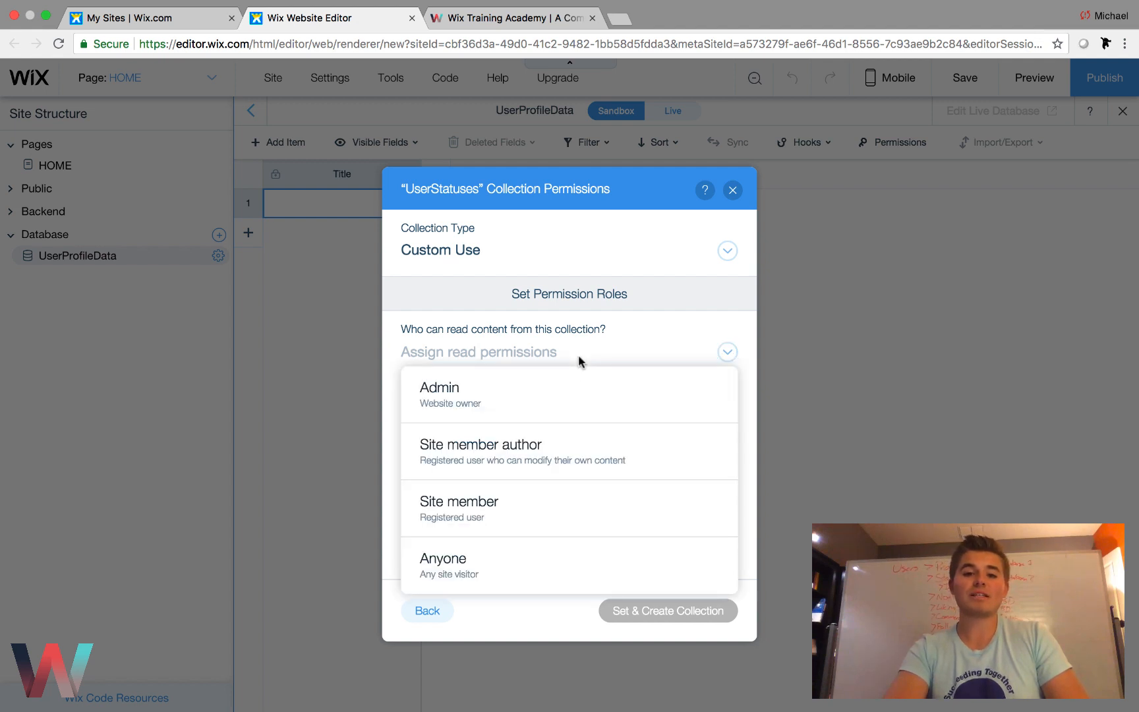
pyautogui.click(488, 571)
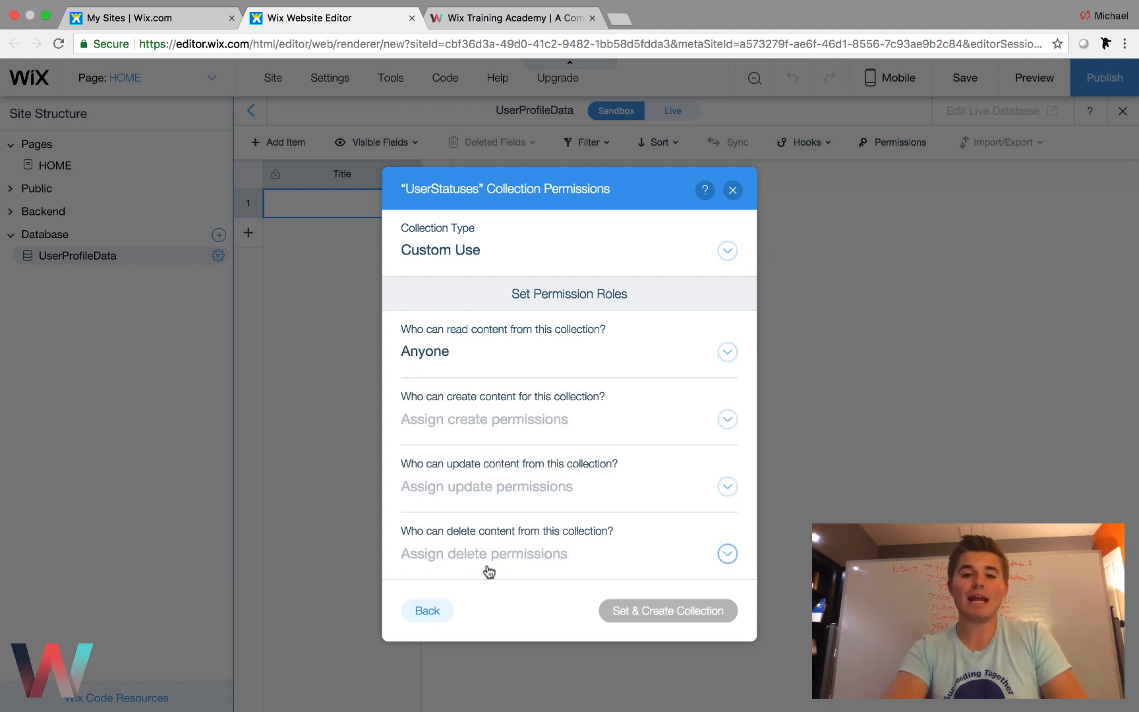
pyautogui.click(552, 429)
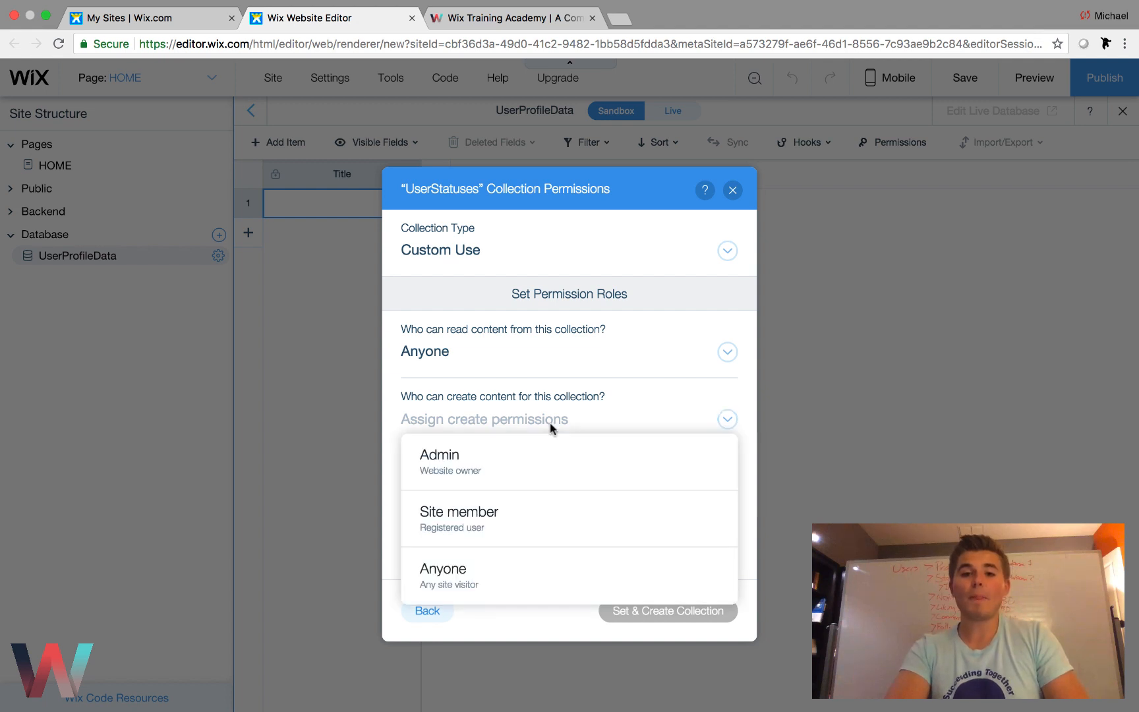
pyautogui.click(524, 529)
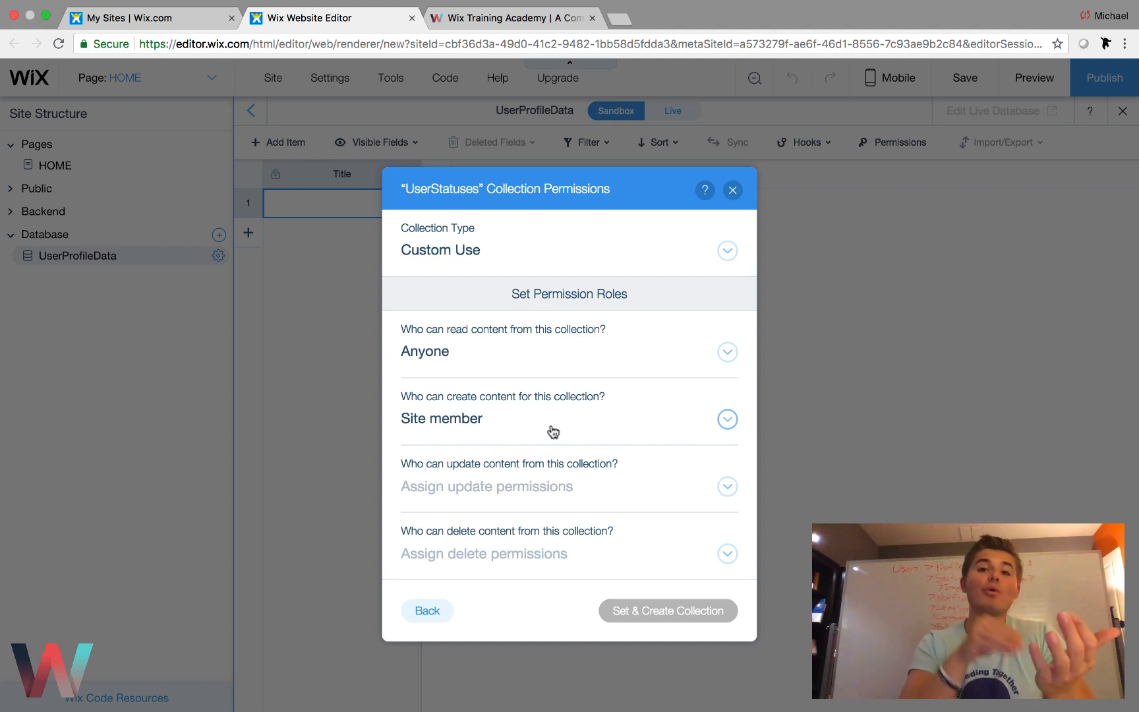
# Assign the update and delete permissions to Site member author and create the UserStatuses collection
pyautogui.click(531, 488)
pyautogui.click(539, 324)
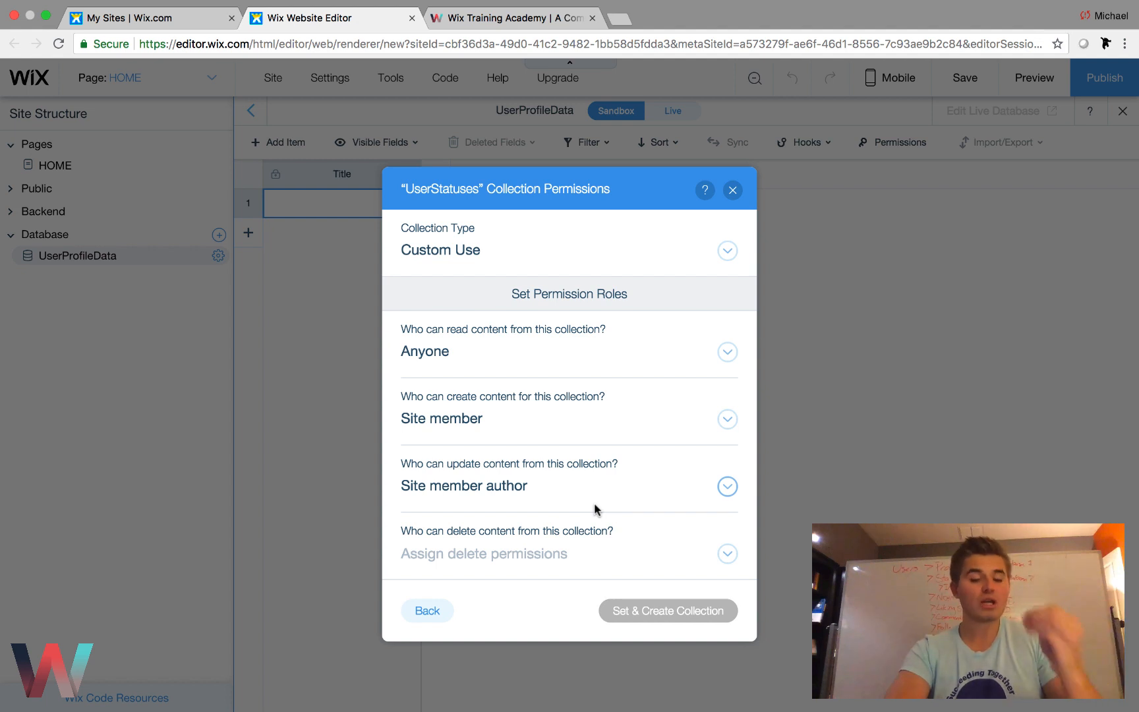
pyautogui.click(534, 553)
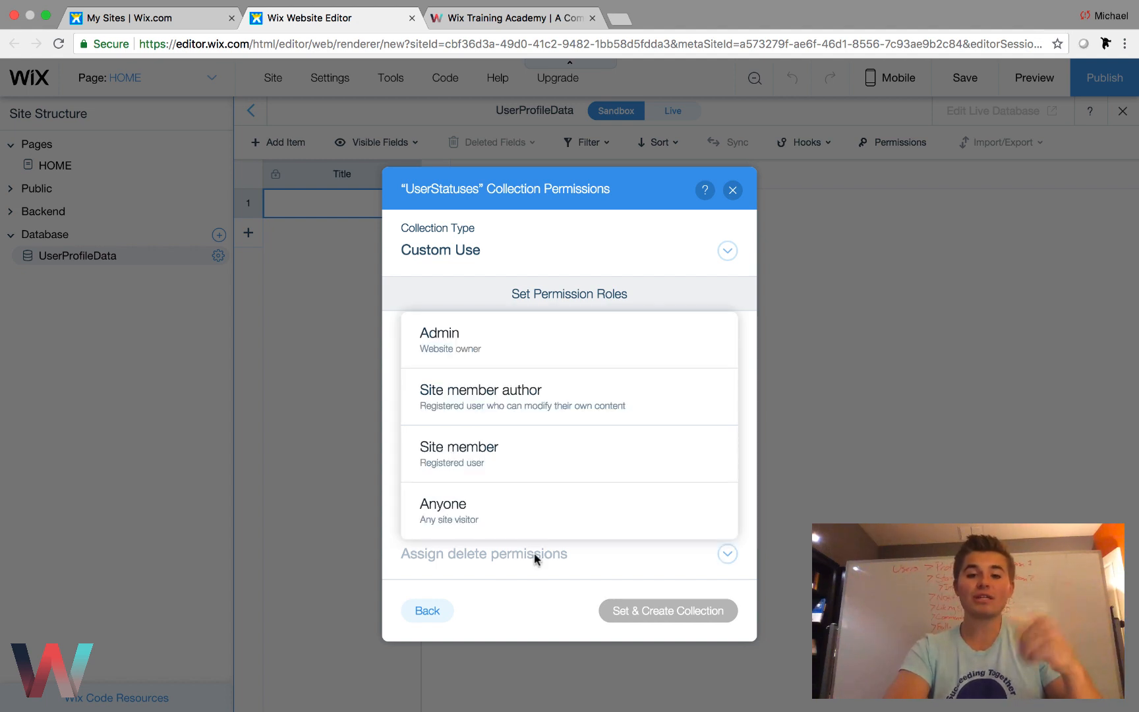
pyautogui.click(520, 387)
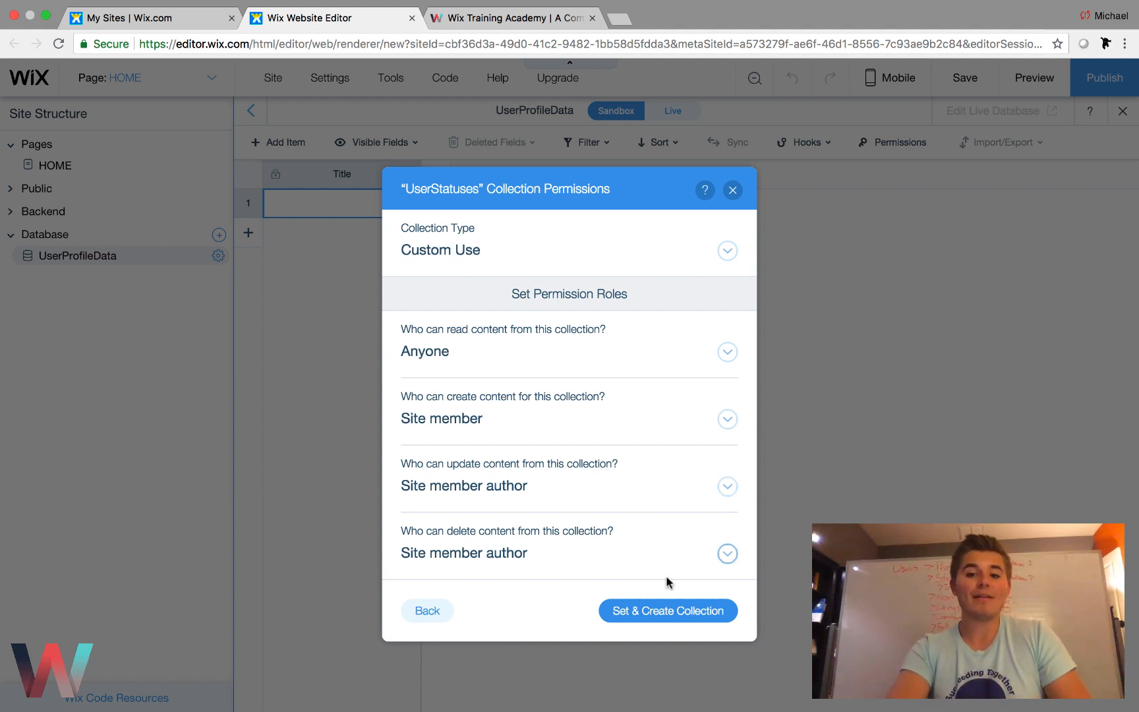
pyautogui.click(679, 612)
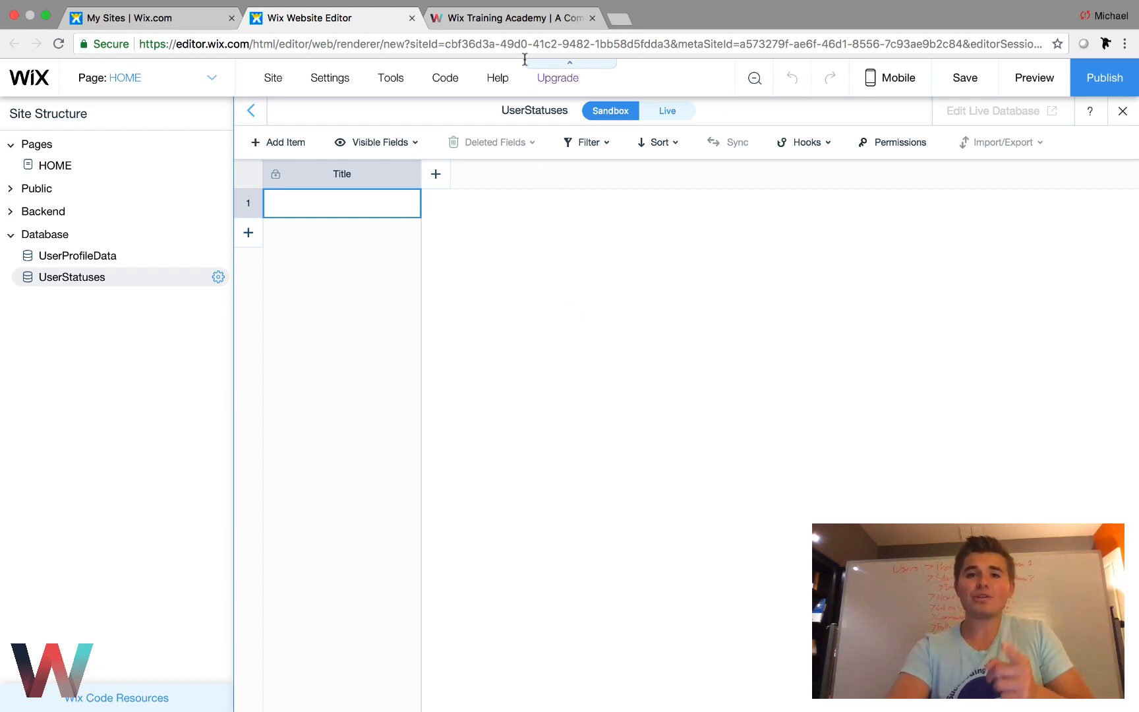
# Switch to the Wix Training Academy website and look through its home page and Get Started page
pyautogui.click(513, 27)
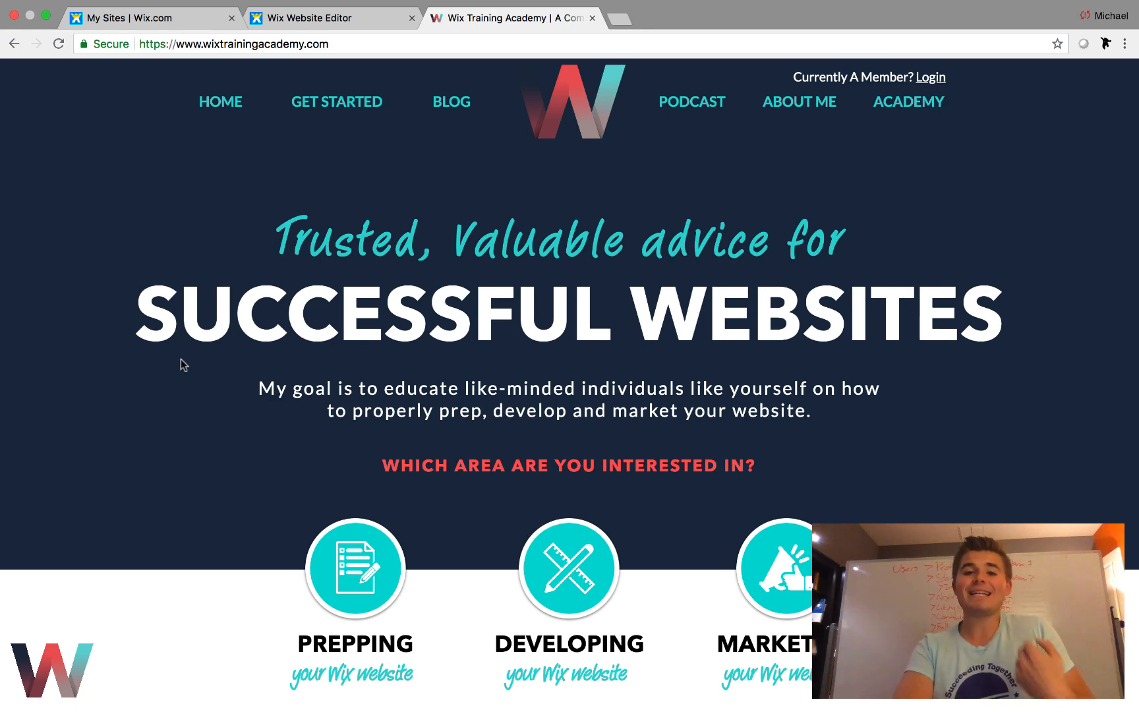
pyautogui.scroll(-5, 181, 358)
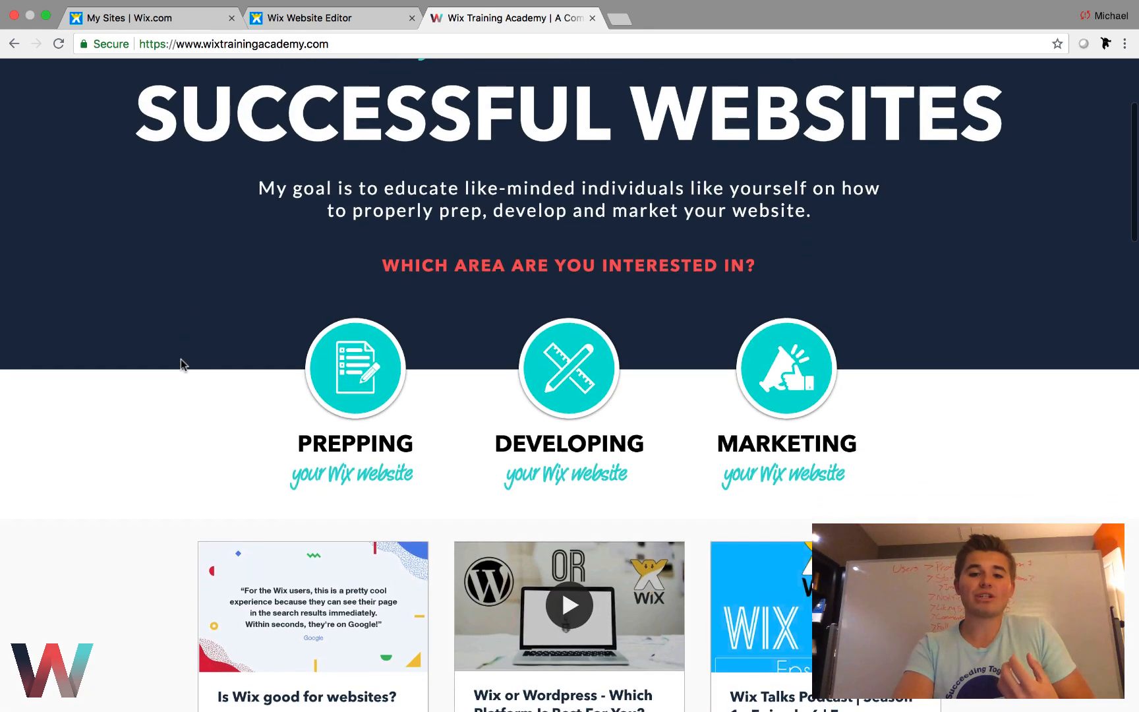
pyautogui.scroll(5, 181, 359)
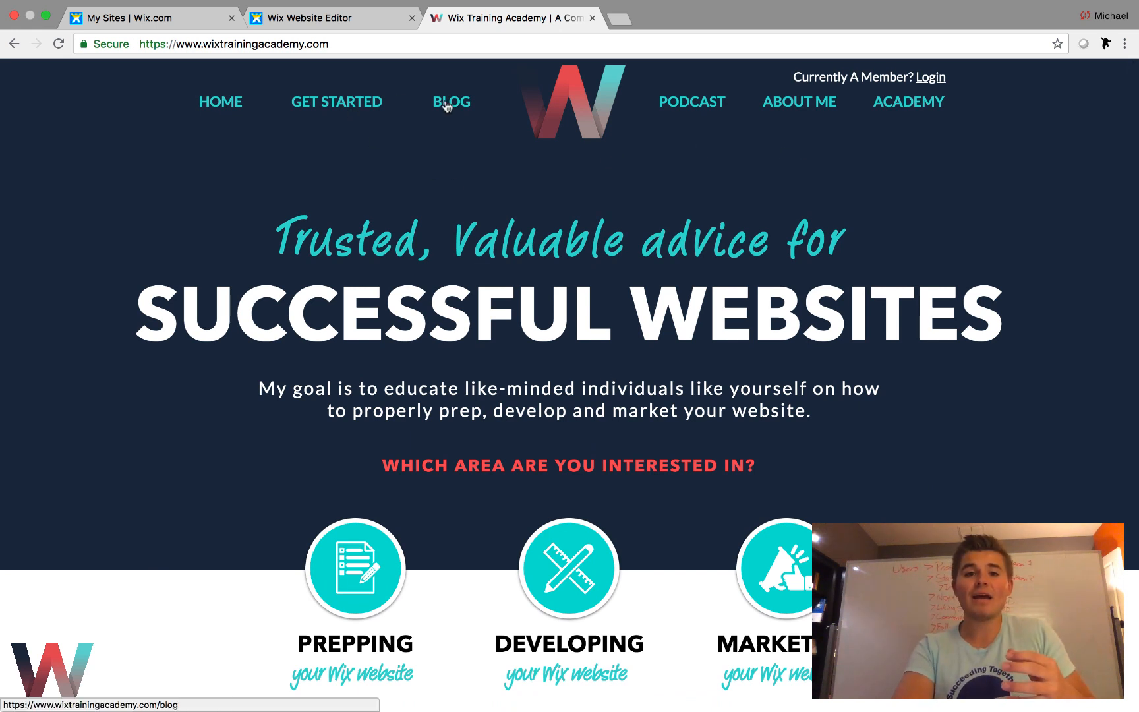
pyautogui.click(326, 109)
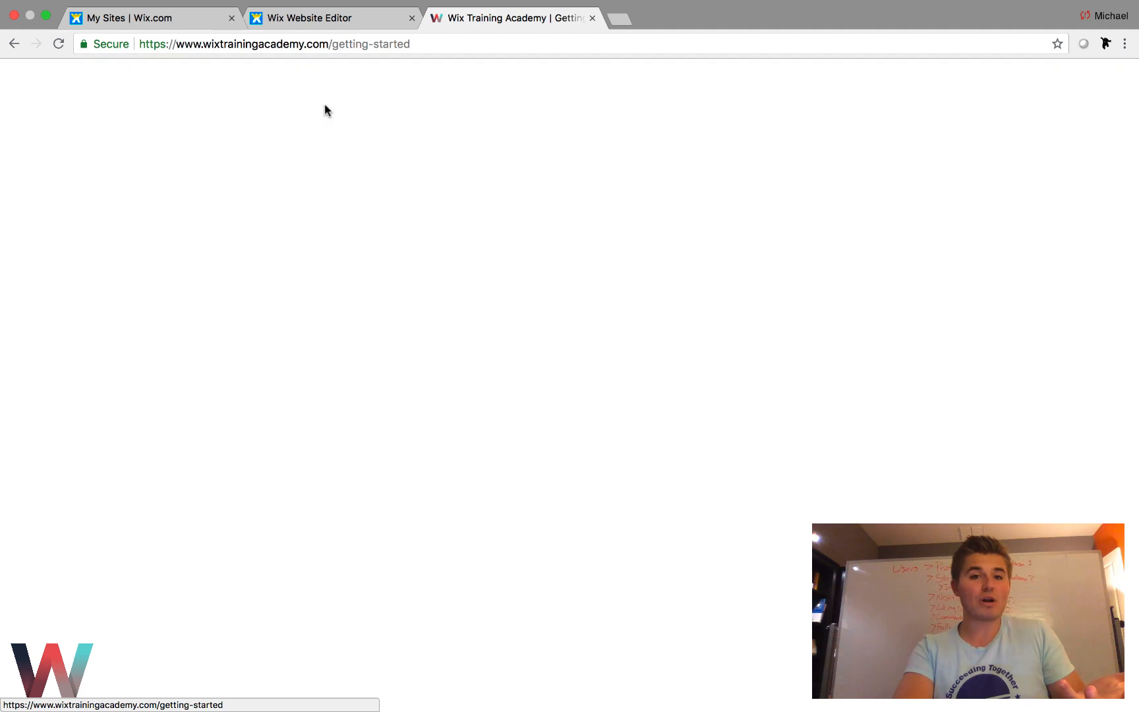
pyautogui.scroll(-6, 686, 412)
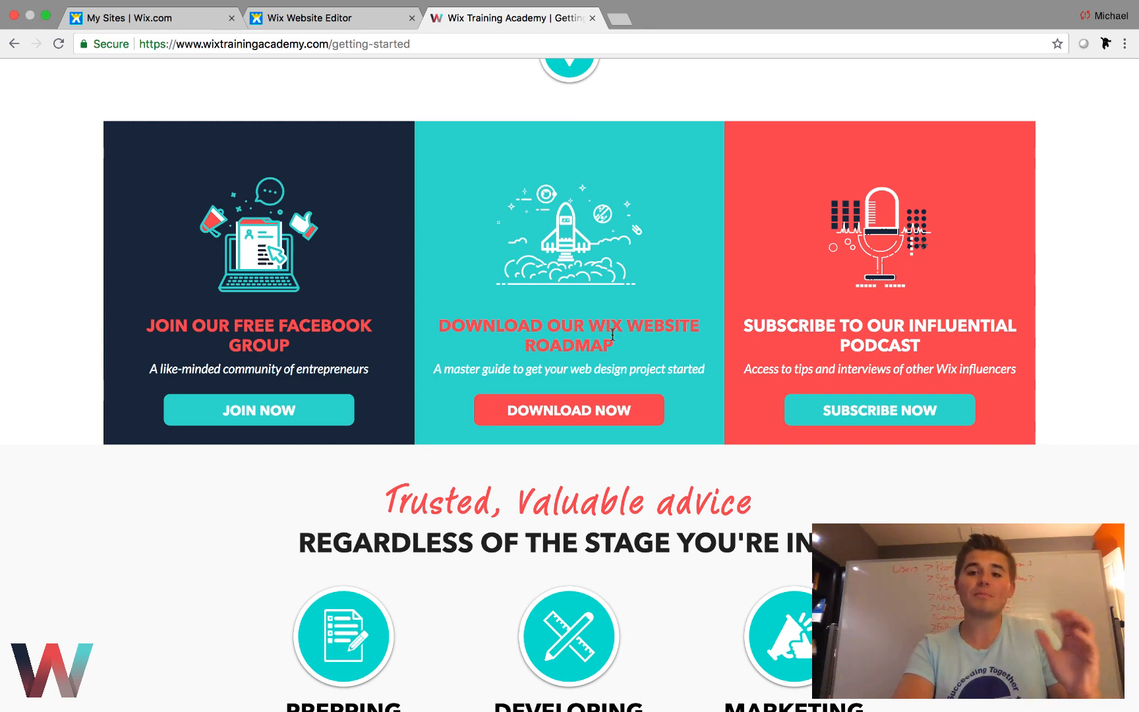
pyautogui.scroll(10, 877, 369)
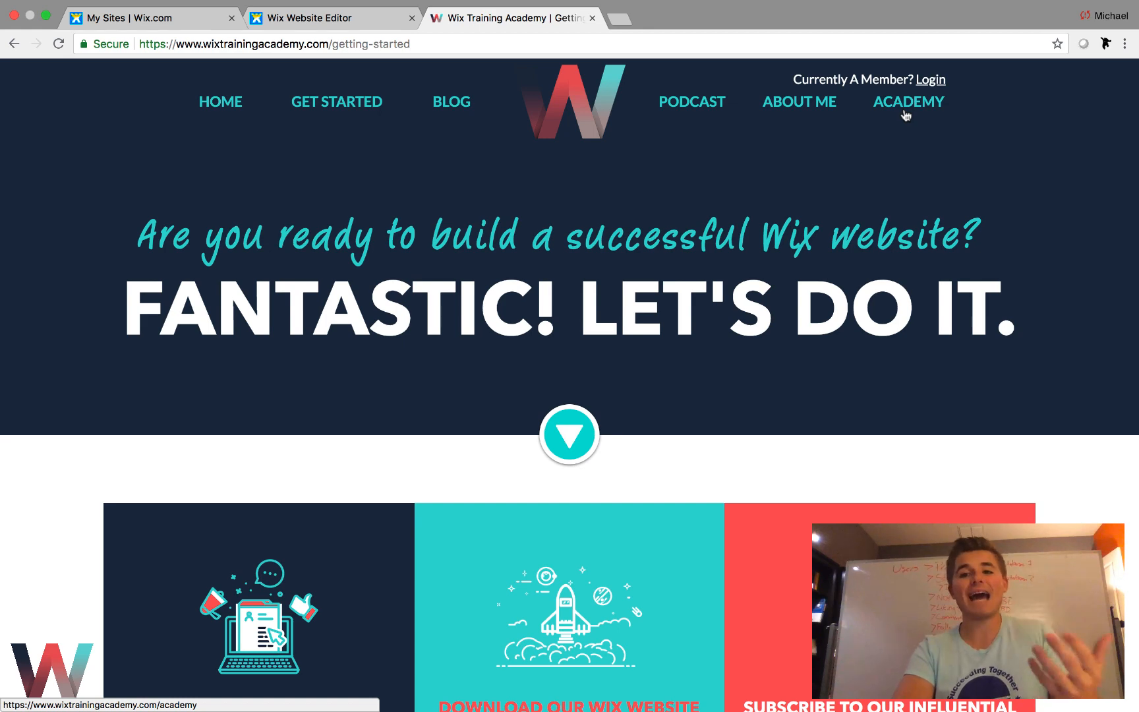
# Open the website's Academy page and review the member benefits, including the training library, community and checklists sections
pyautogui.click(906, 116)
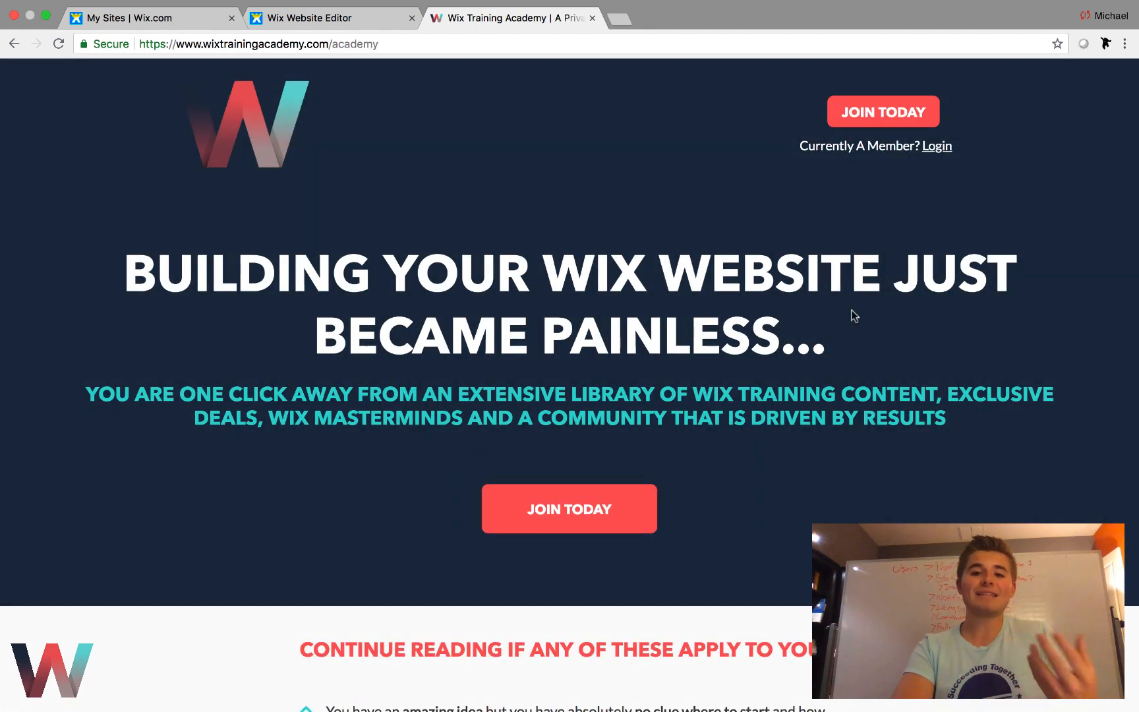
pyautogui.scroll(-1, 851, 315)
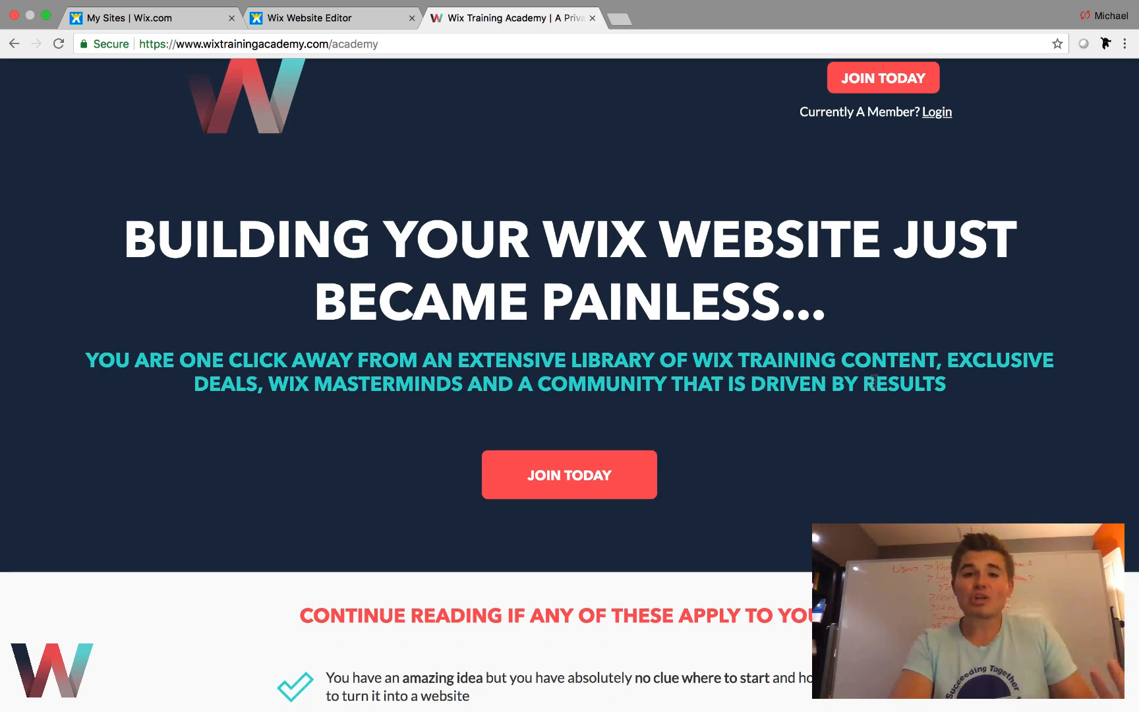
pyautogui.scroll(-20, 873, 380)
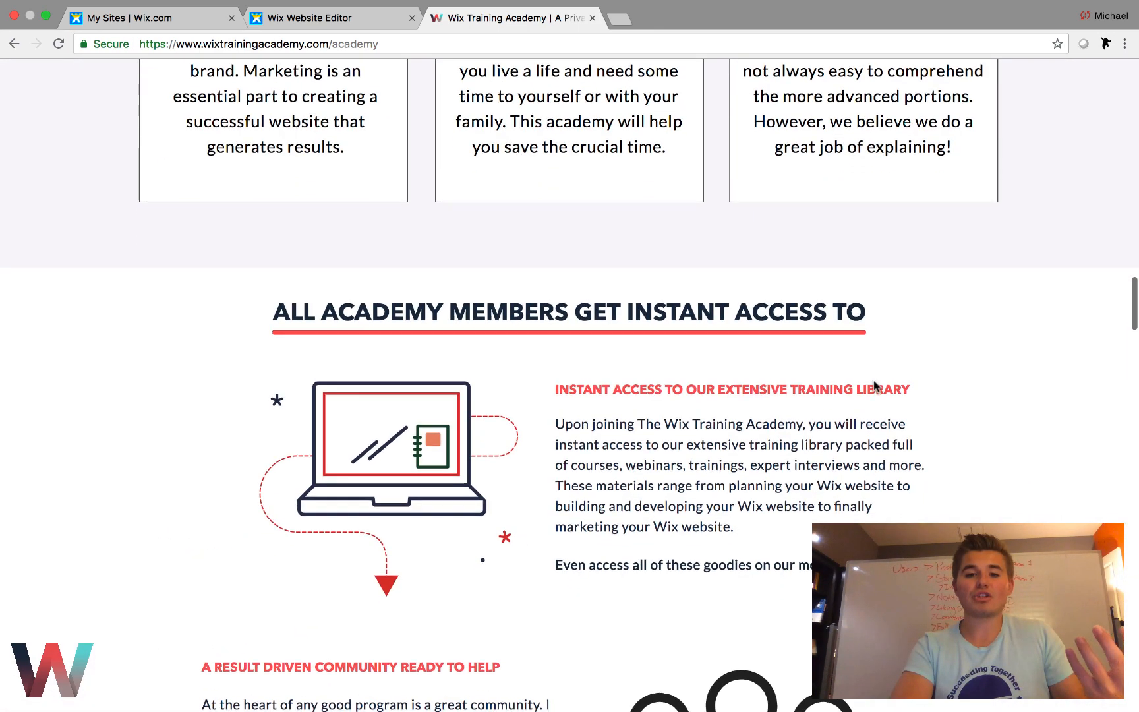
pyautogui.scroll(-8, 874, 385)
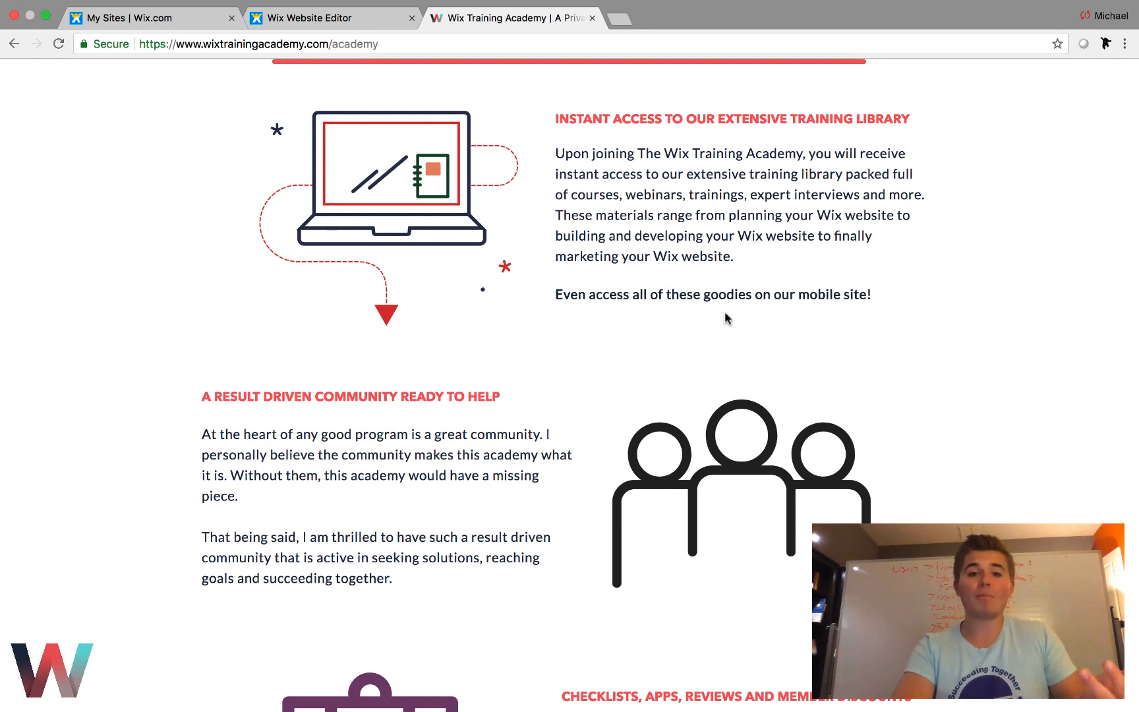
pyautogui.scroll(-1, 427, 528)
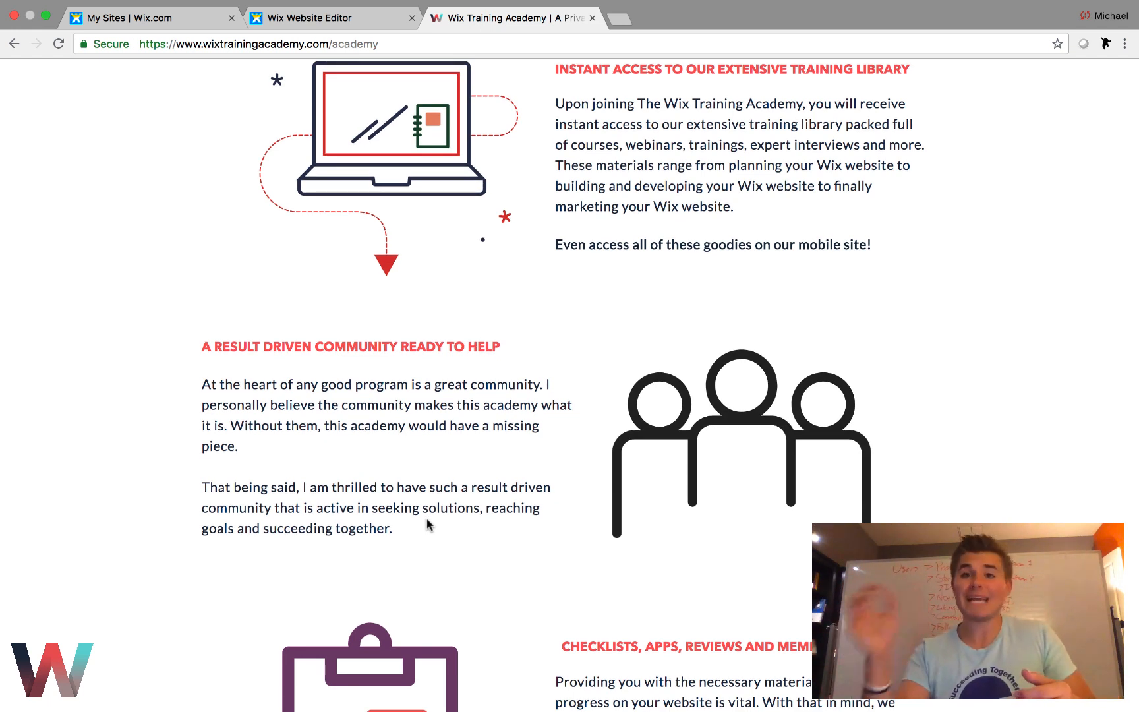
pyautogui.scroll(-3, 427, 525)
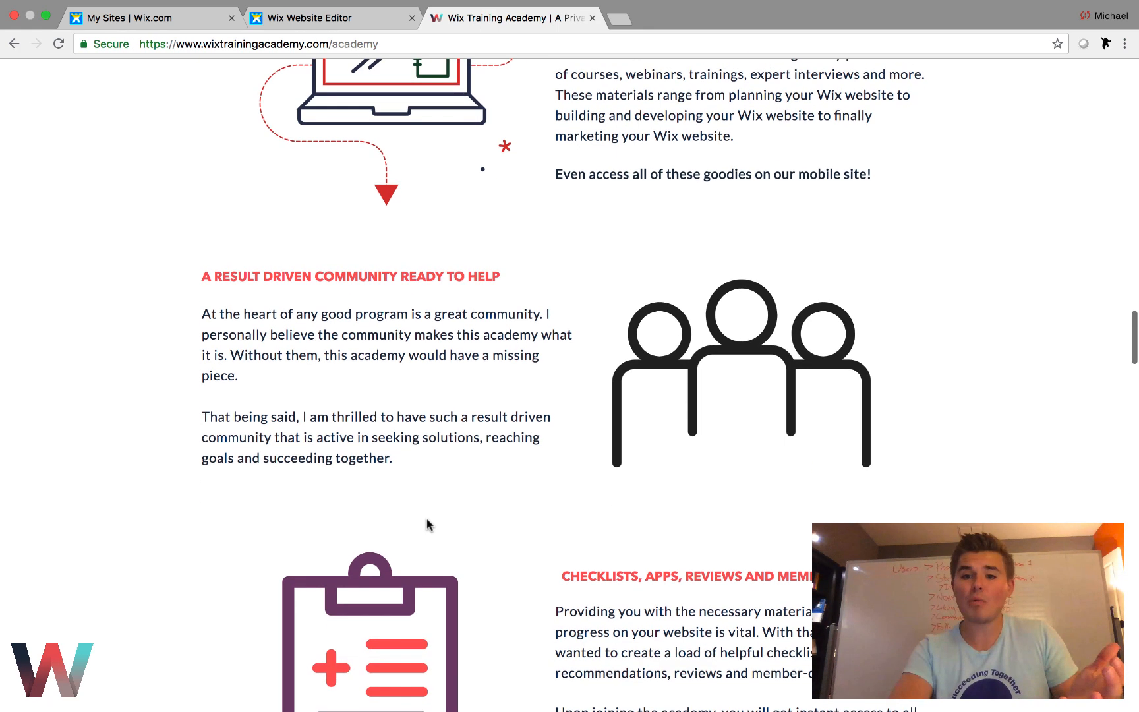
pyautogui.scroll(-3, 427, 524)
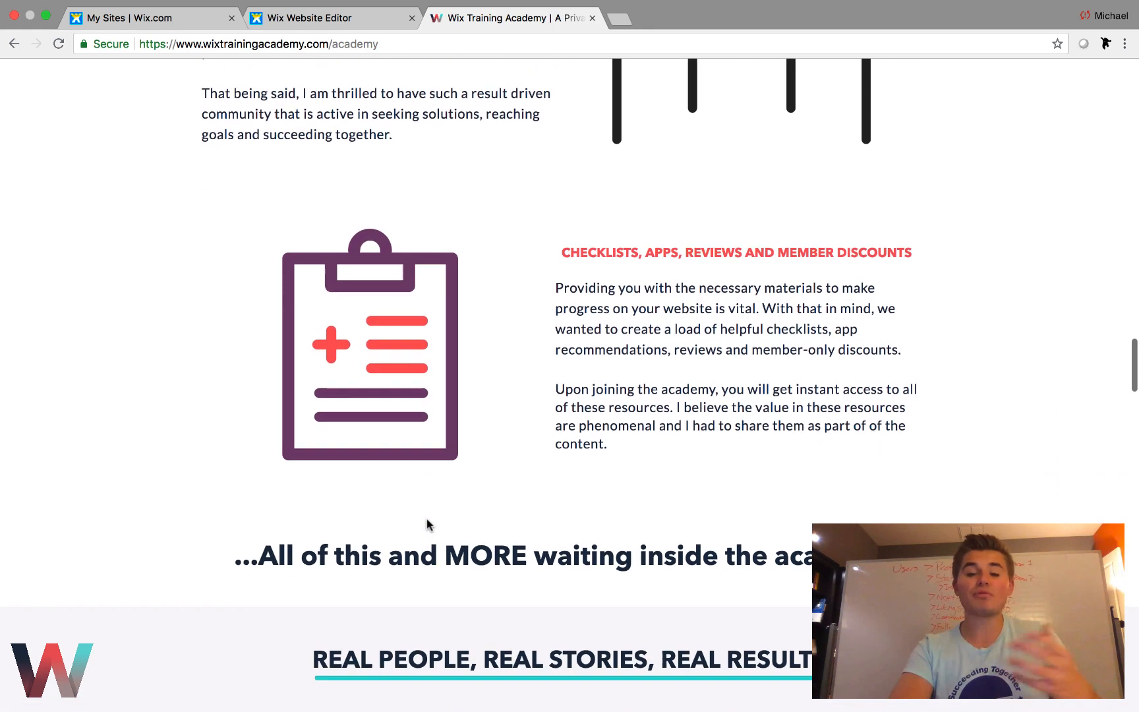
pyautogui.scroll(-1, 427, 524)
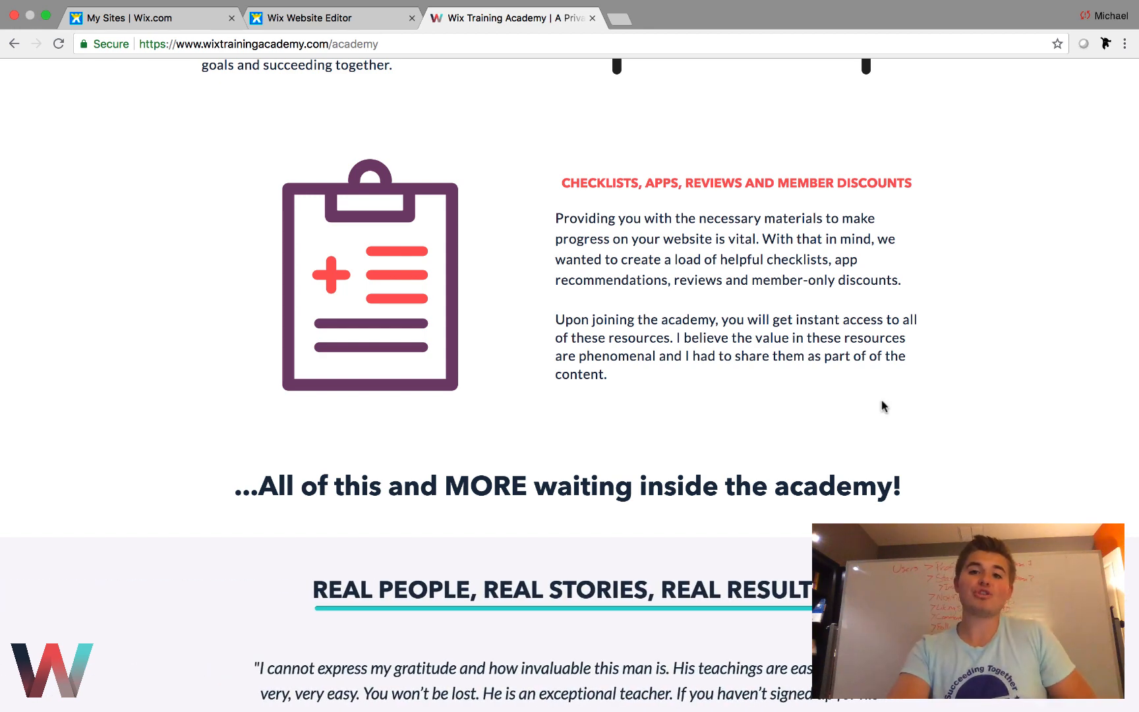
pyautogui.scroll(3, 941, 481)
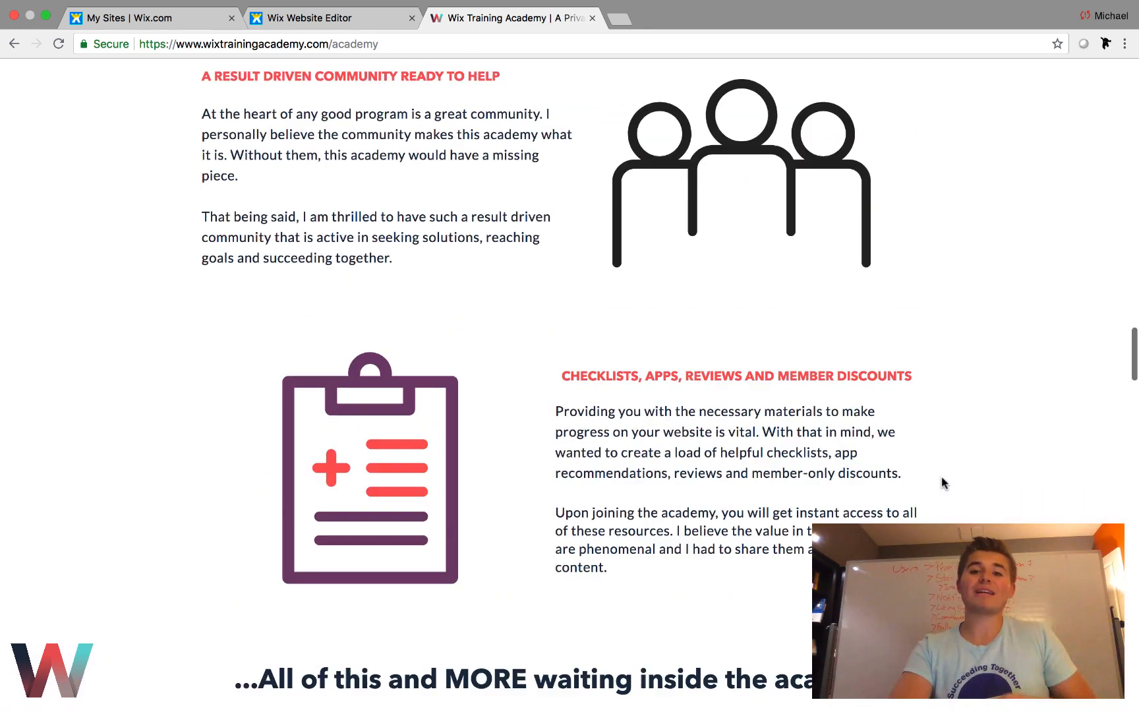
pyautogui.scroll(20, 941, 476)
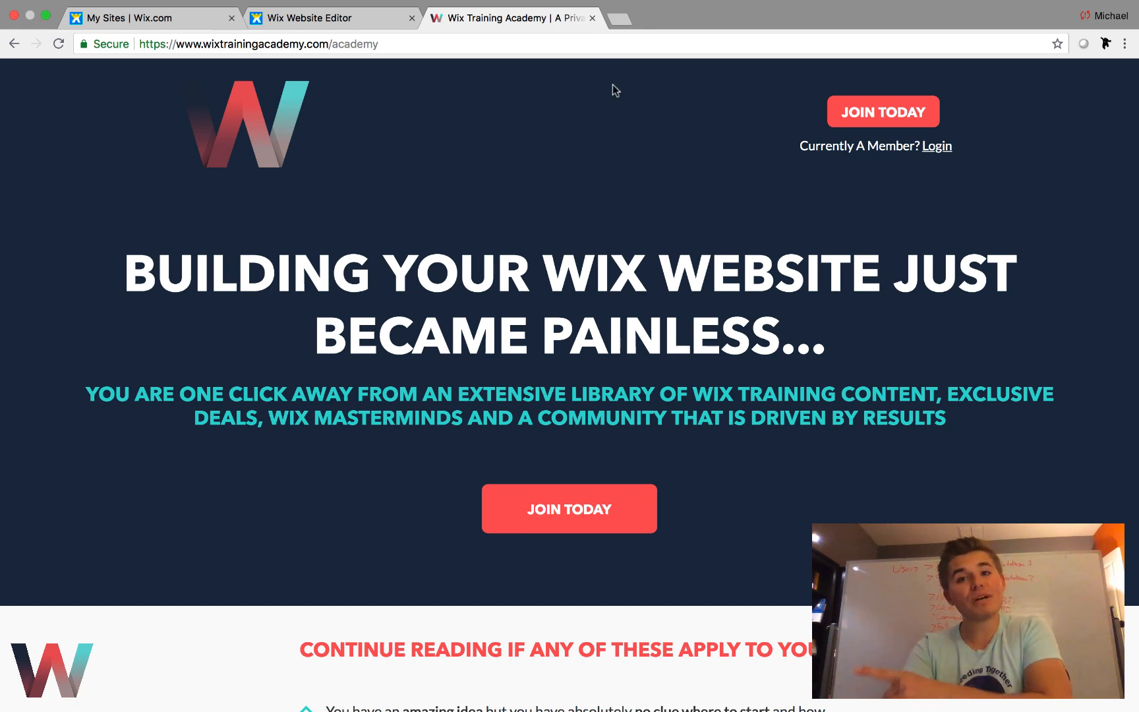
# Close the Wix Training Academy page and take the browser window out of full screen
pyautogui.click(592, 19)
pyautogui.press('ctrl+super+f')
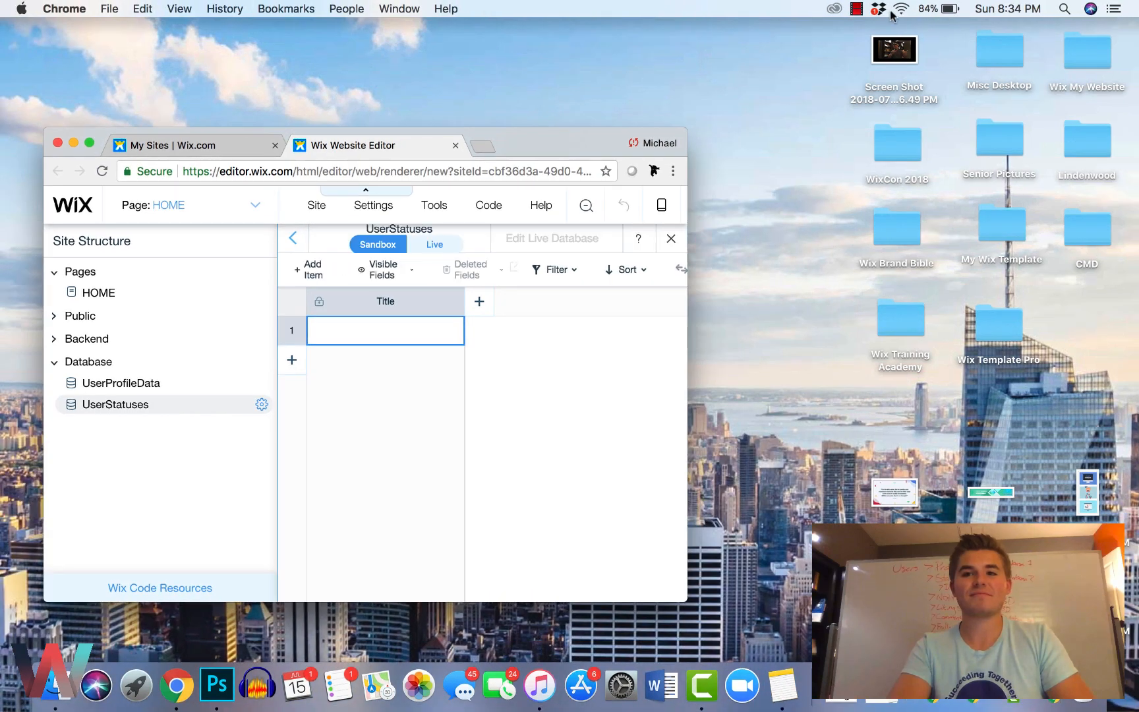